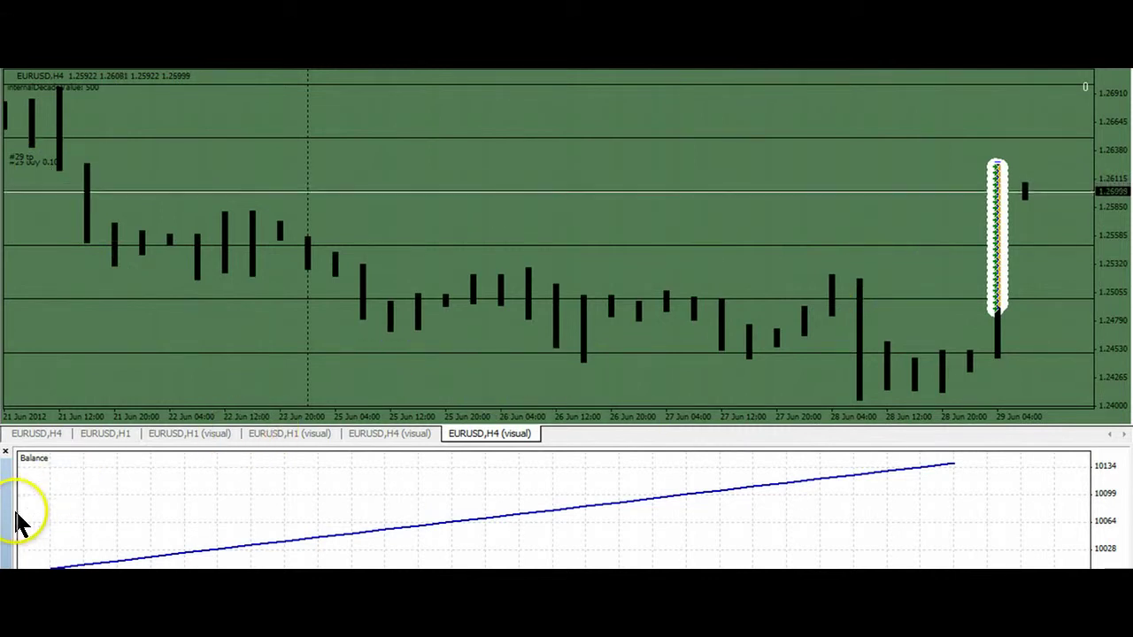
- Switch the Tester panel to Settings and close it, leaving only the MACD Sample EURUSD H4 chart
{"action": "left_click", "coordinate": [31, 580]}
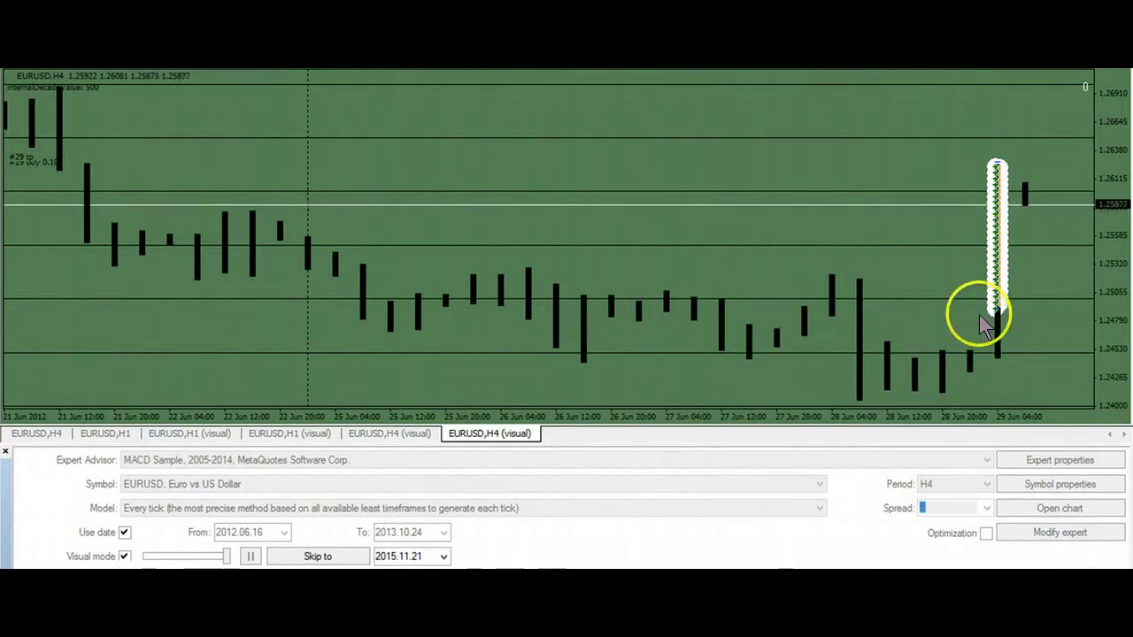
{"action": "left_click", "coordinate": [9, 505]}
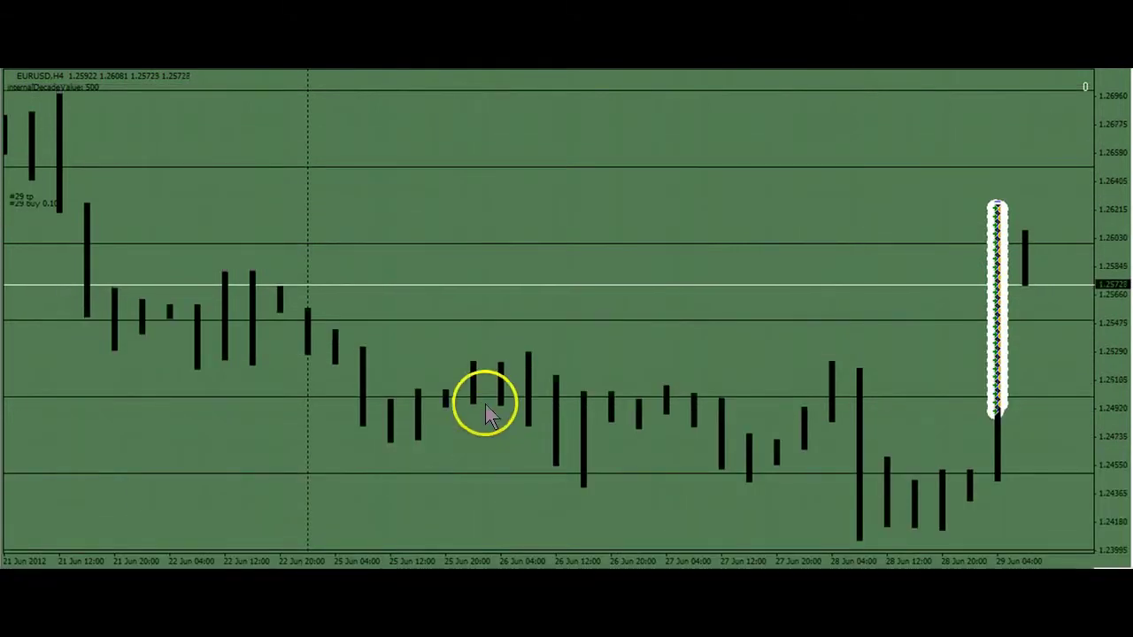
{"action": "key", "text": "ctrl+r"}
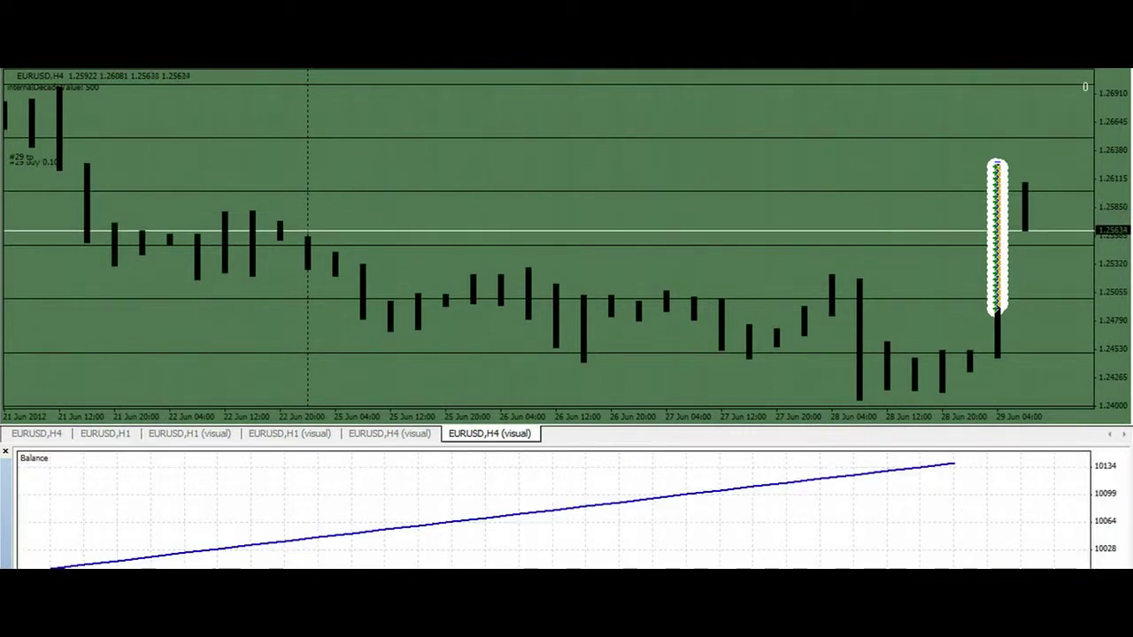
{"action": "left_click", "coordinate": [10, 520]}
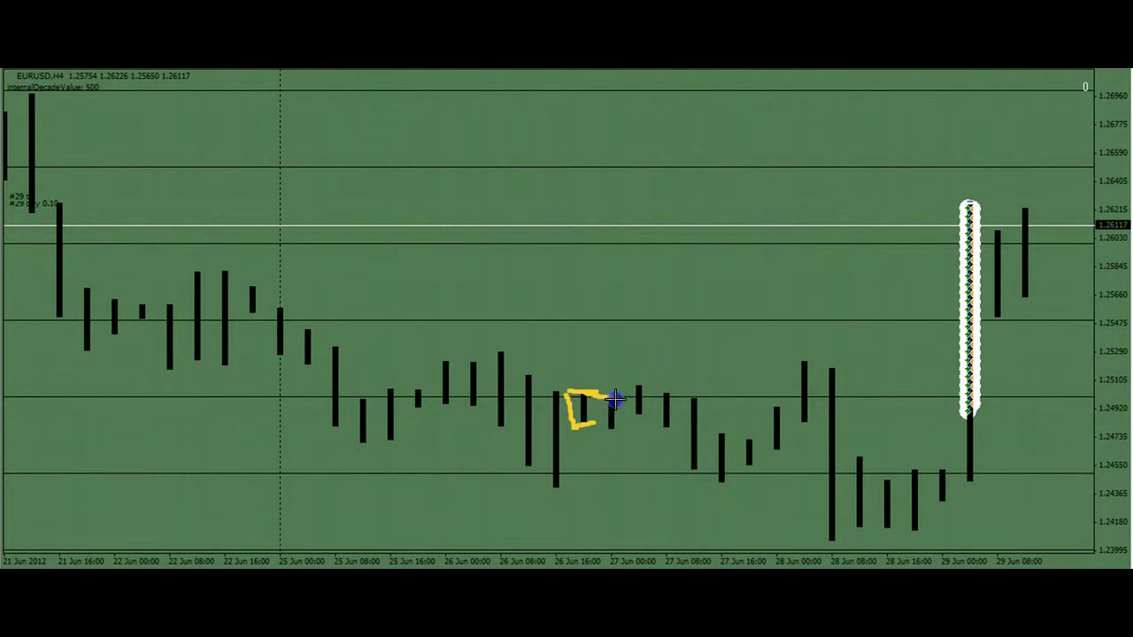
- Draw yellow freehand marks and level lines over the 21–28 Jun bars, underlining the 26 Jun lows
{"action": "left_click", "coordinate": [567, 432]}
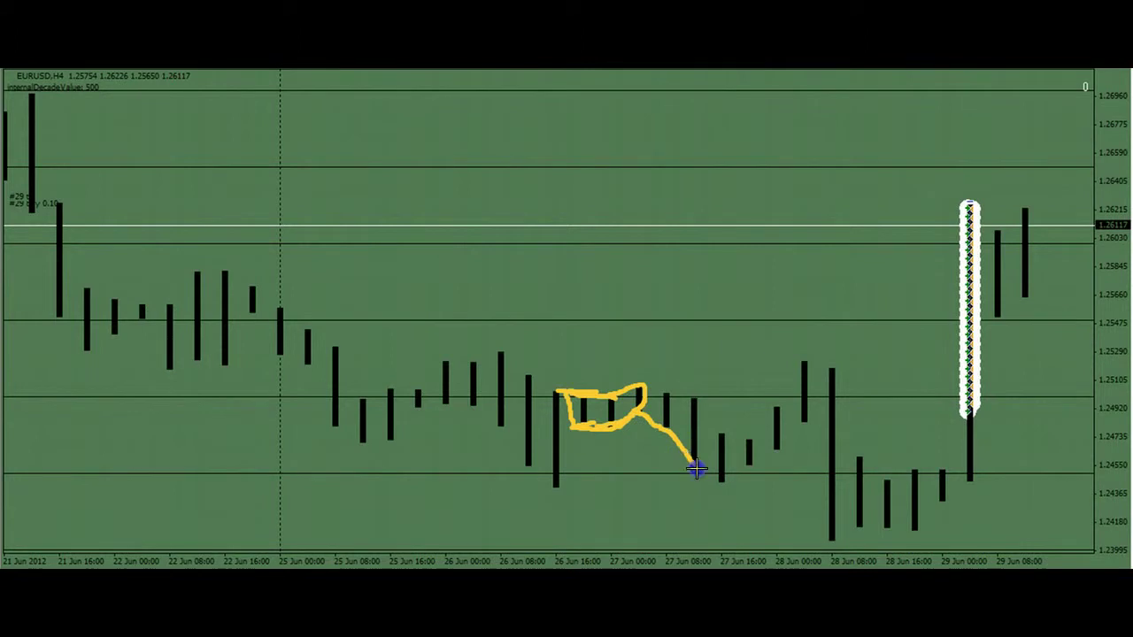
{"action": "left_click", "coordinate": [779, 377]}
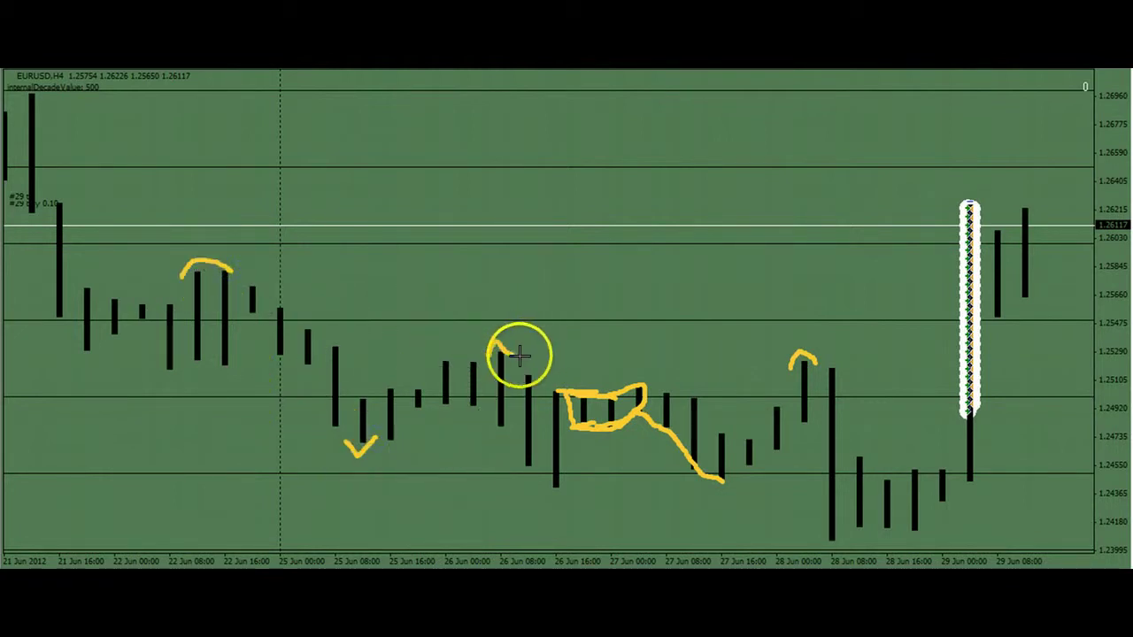
{"action": "left_click_drag", "start_coordinate": [331, 452], "coordinate": [443, 450]}
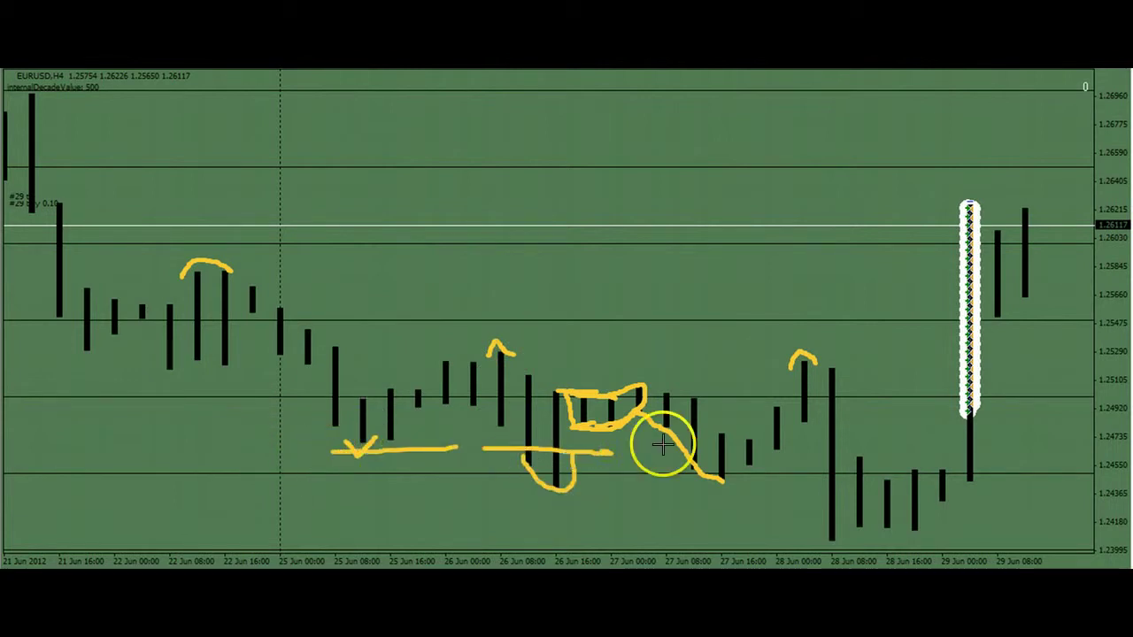
{"action": "left_click_drag", "start_coordinate": [489, 351], "coordinate": [700, 367]}
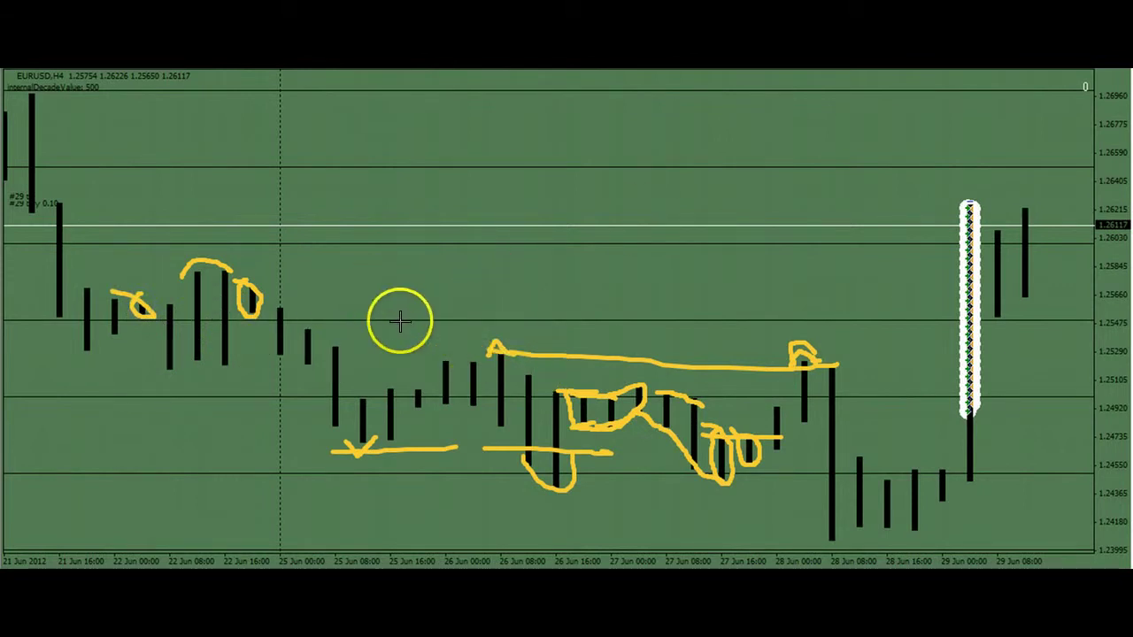
{"action": "left_click_drag", "start_coordinate": [490, 342], "coordinate": [503, 352]}
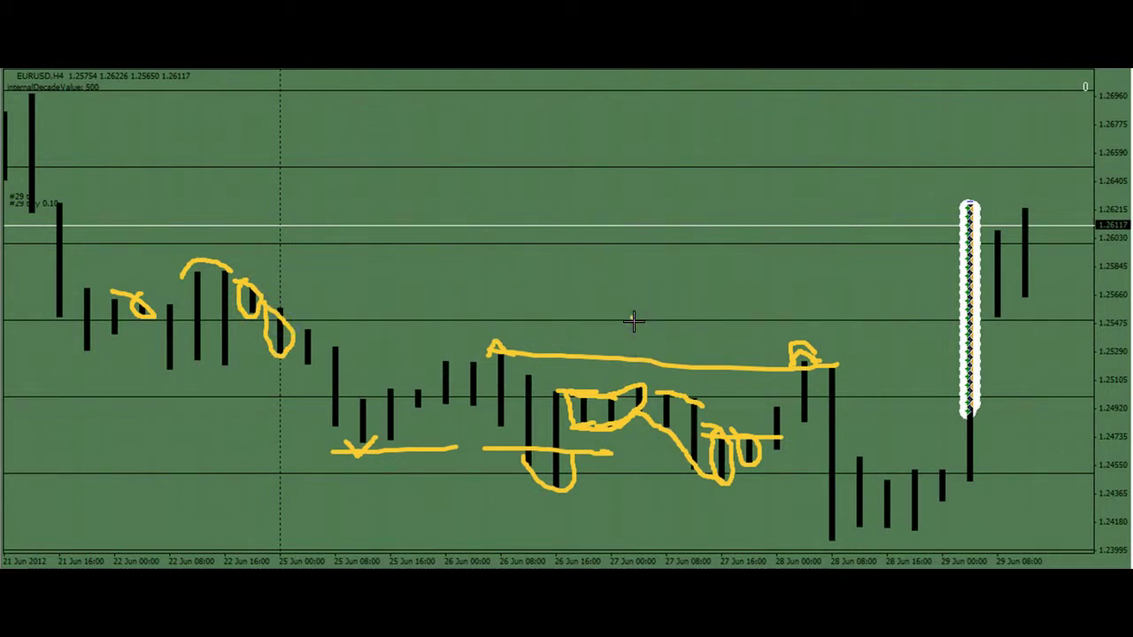
- Erase the yellow drawings, zoom out to bars from 13 June, and mark the 22–27 Jun swings again
{"action": "key", "text": "Escape"}
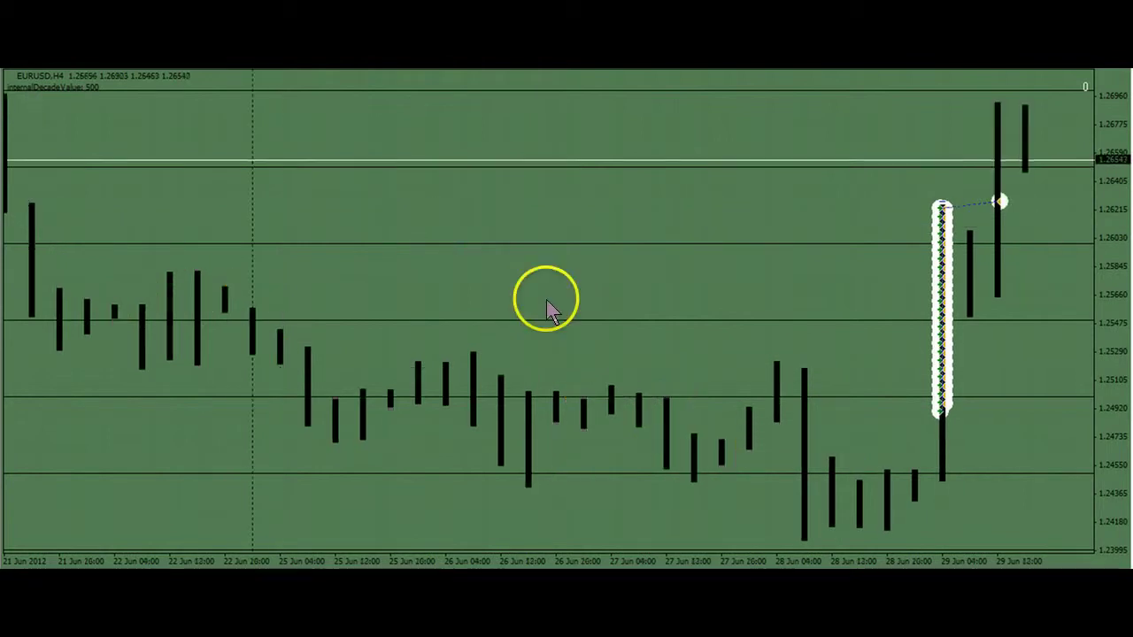
{"action": "key", "text": "minus"}
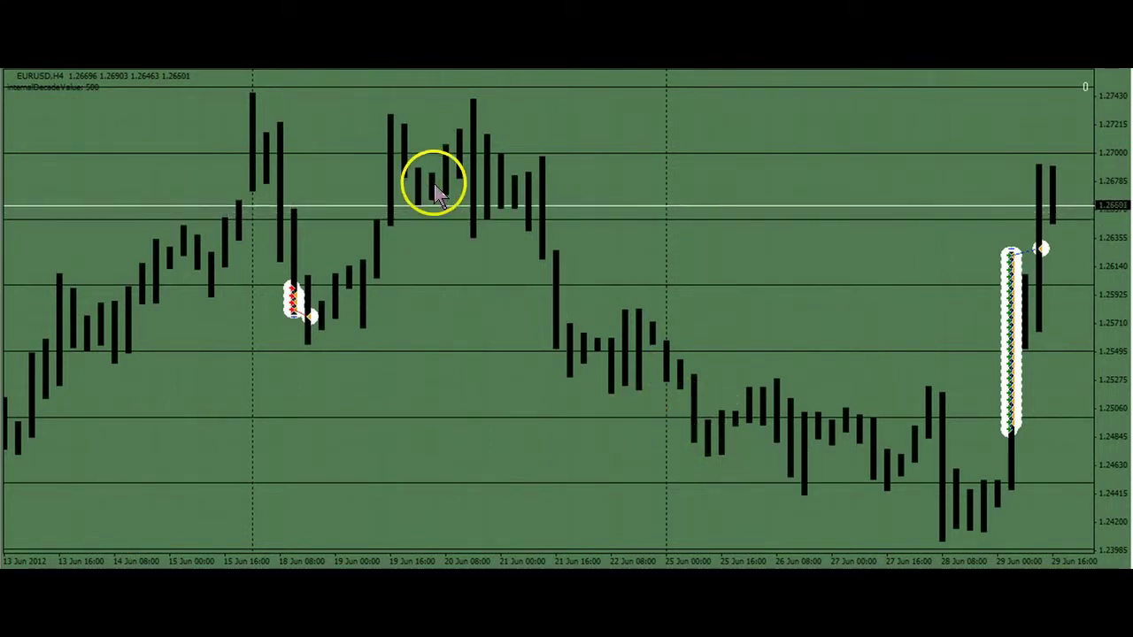
{"action": "left_click", "coordinate": [430, 392]}
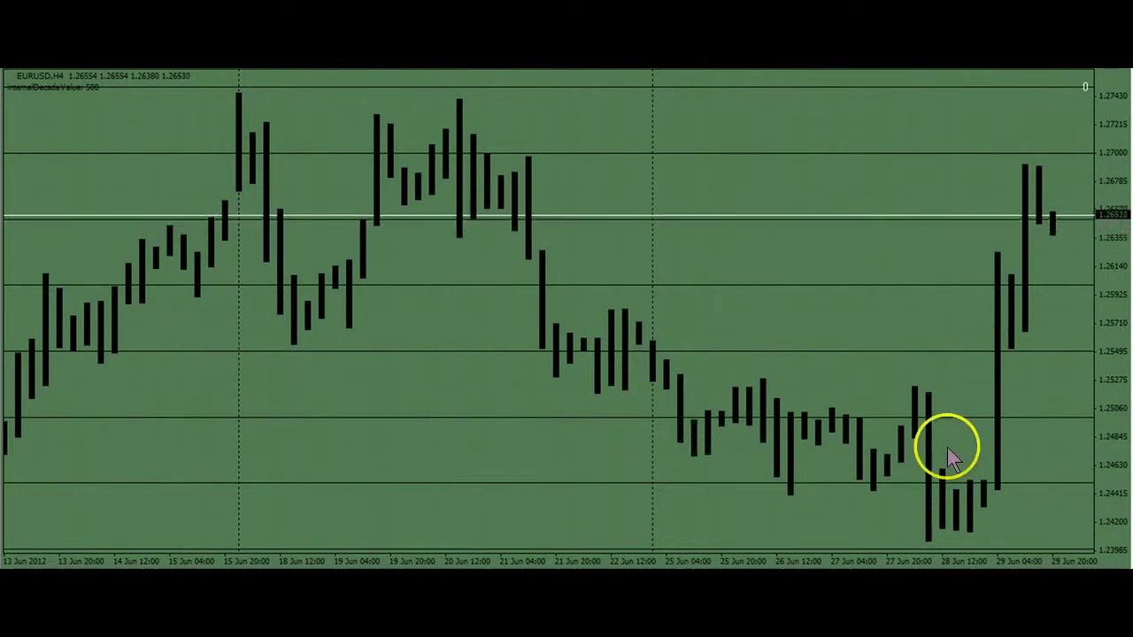
{"action": "mouse_move", "coordinate": [871, 454]}
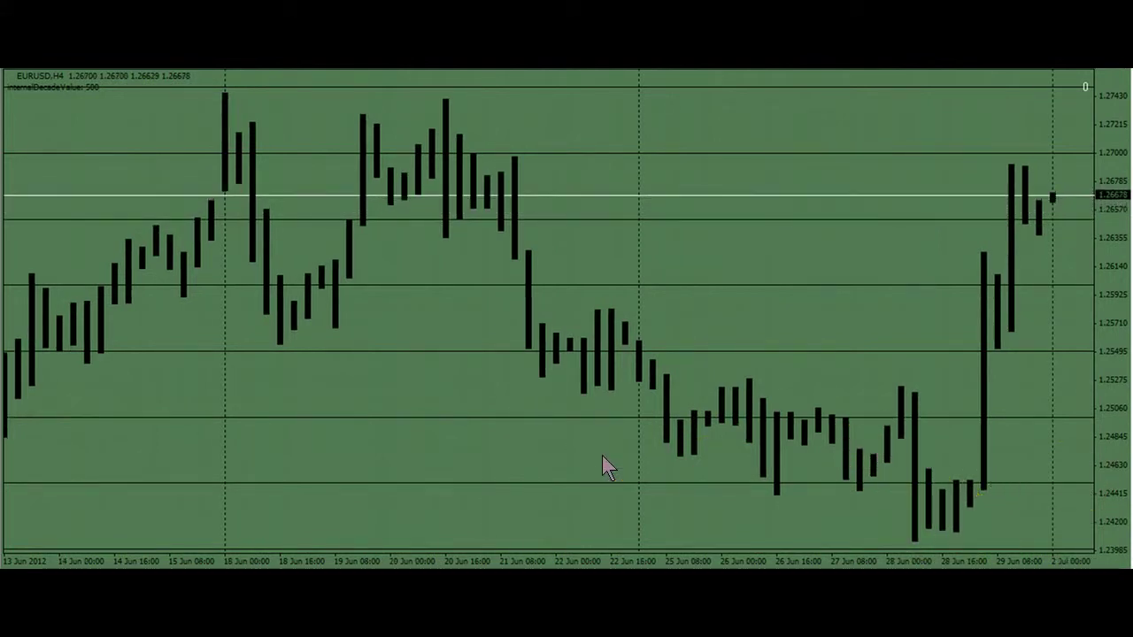
{"action": "left_click", "coordinate": [656, 456]}
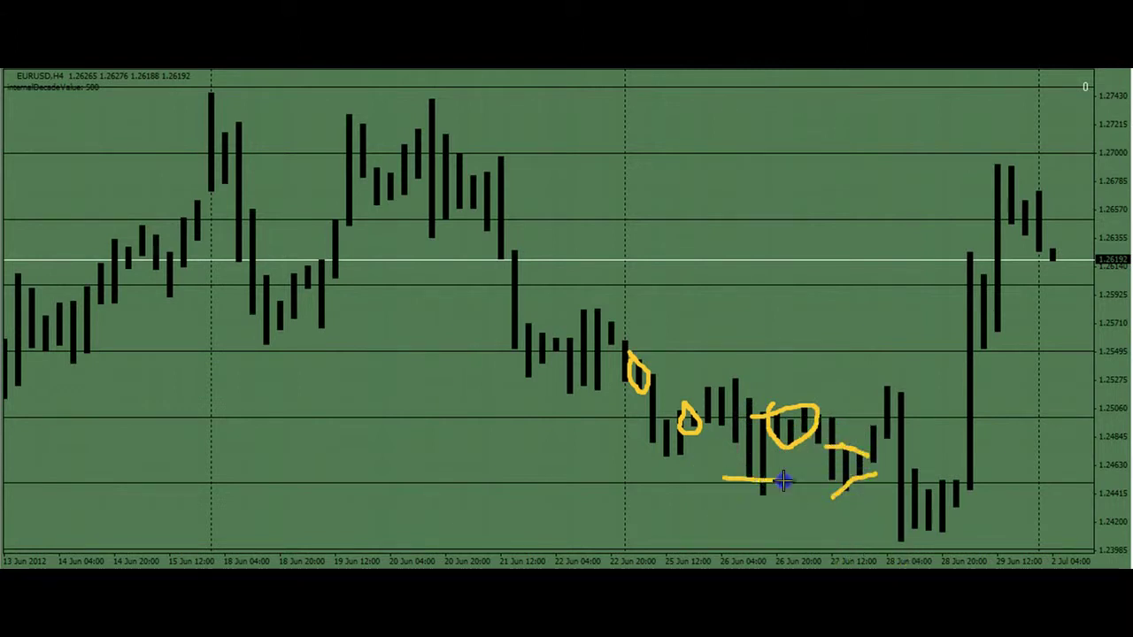
- Draw a yellow level line and a short vertical mark near the late-June lows, then erase all drawings
{"action": "left_click_drag", "start_coordinate": [753, 414], "coordinate": [912, 417]}
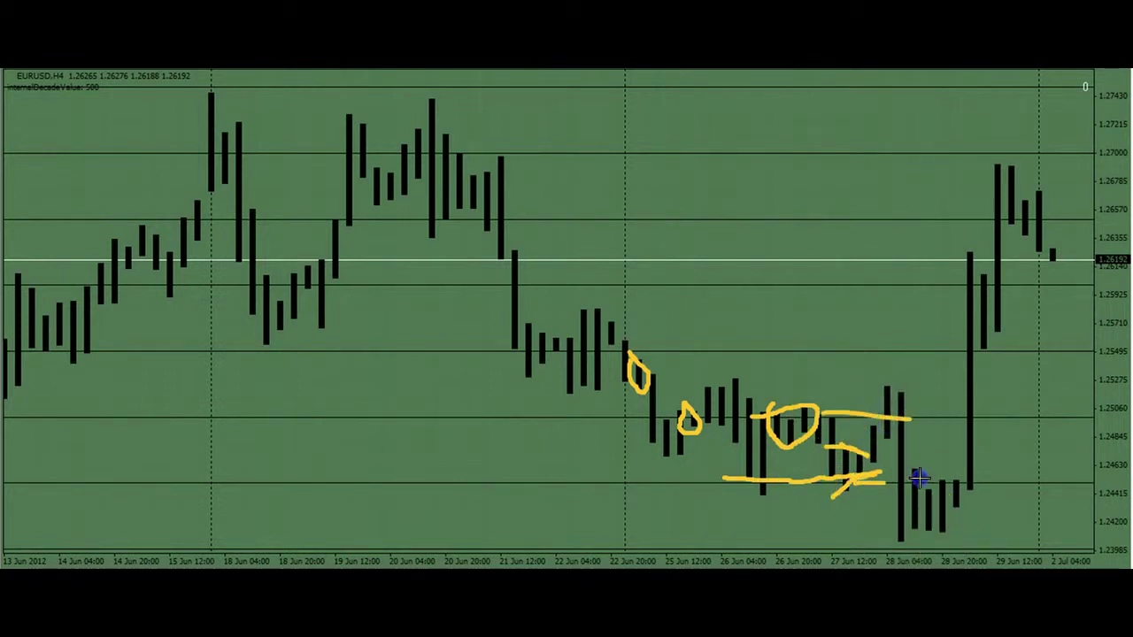
{"action": "left_click_drag", "start_coordinate": [874, 498], "coordinate": [874, 549]}
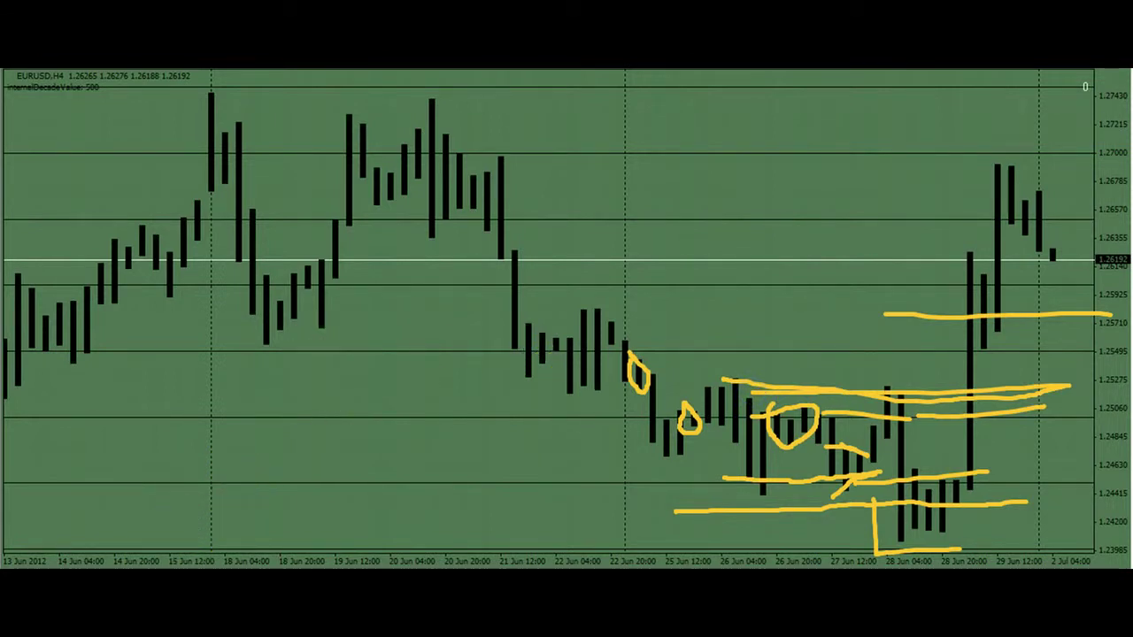
{"action": "key", "text": "Escape"}
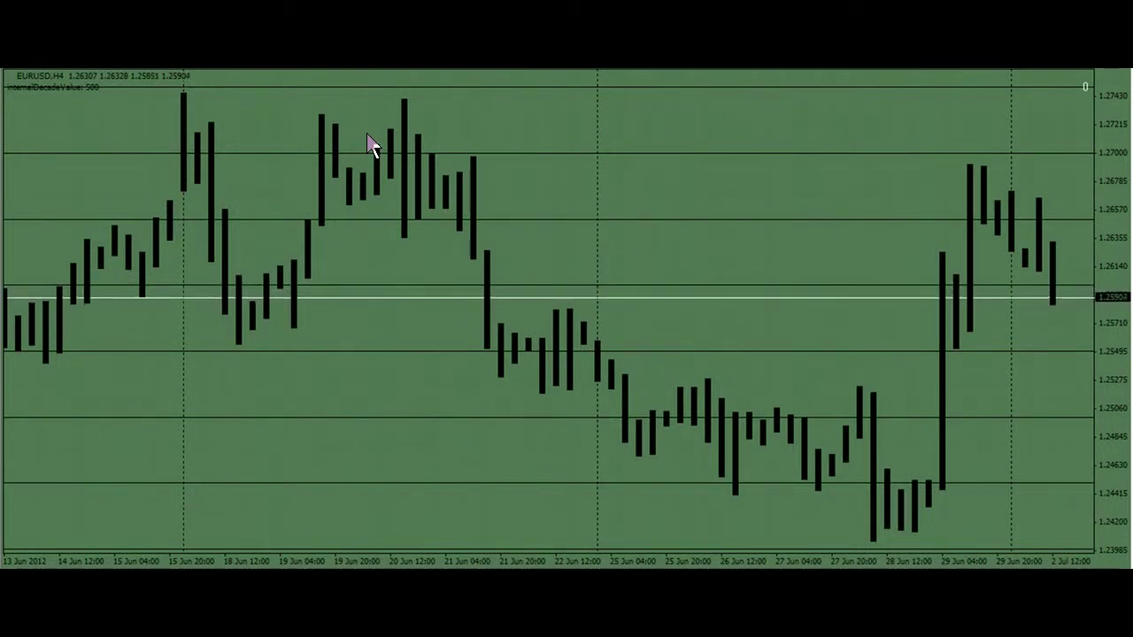
- Toggle the grid on and off, then drag the decade-levels indicator from Navigator onto the chart
{"action": "key", "text": "ctrl+g"}
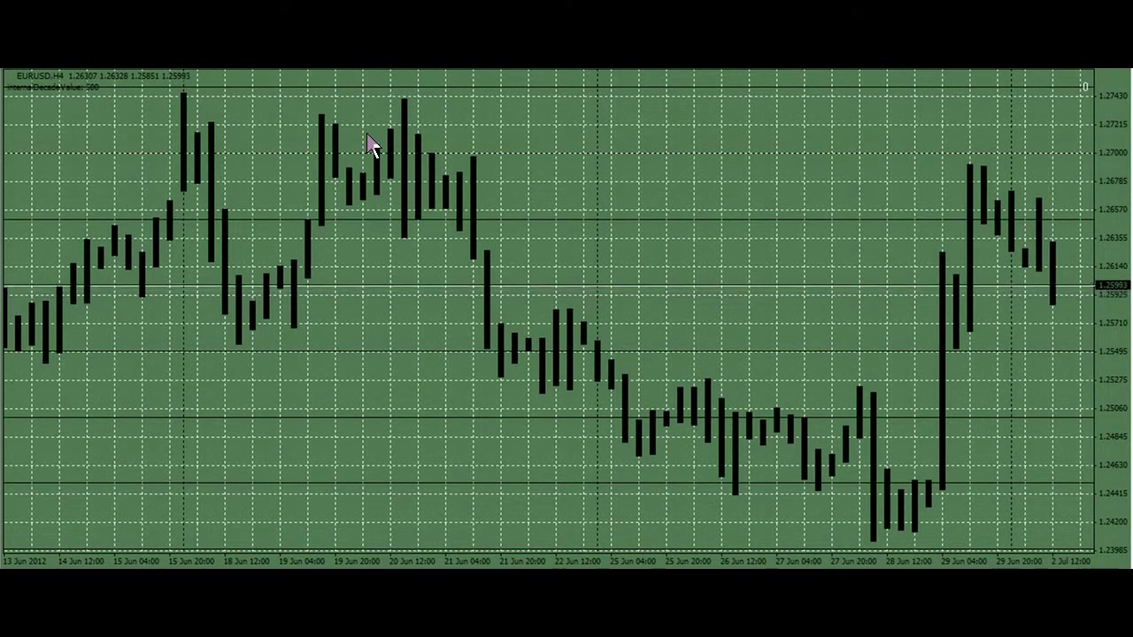
{"action": "key", "text": "ctrl+g"}
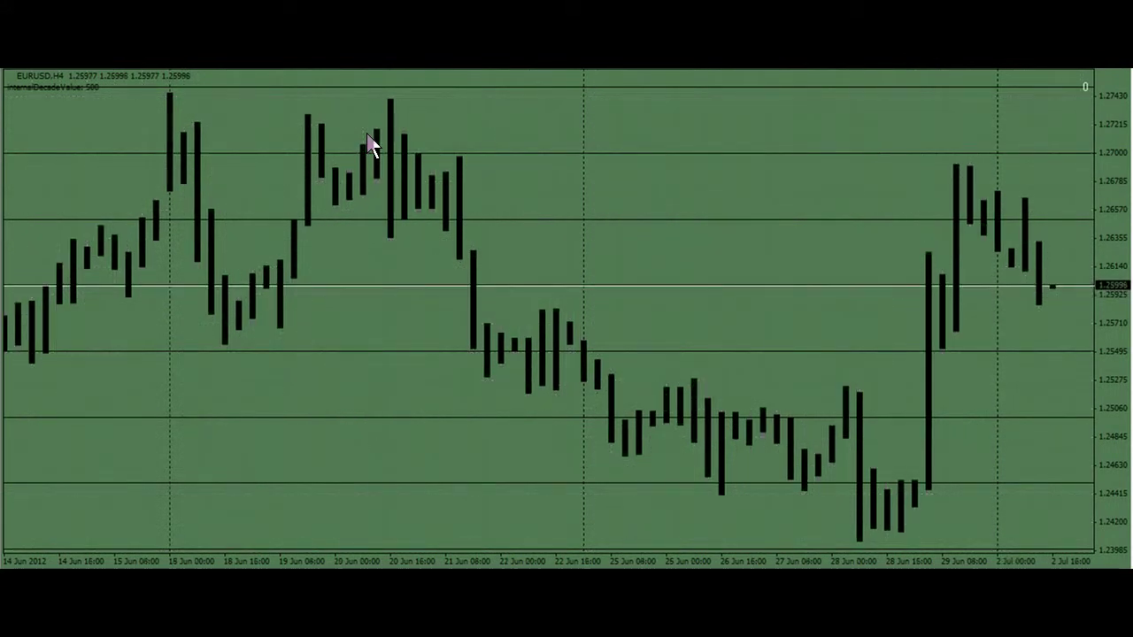
{"action": "mouse_move", "coordinate": [384, 147]}
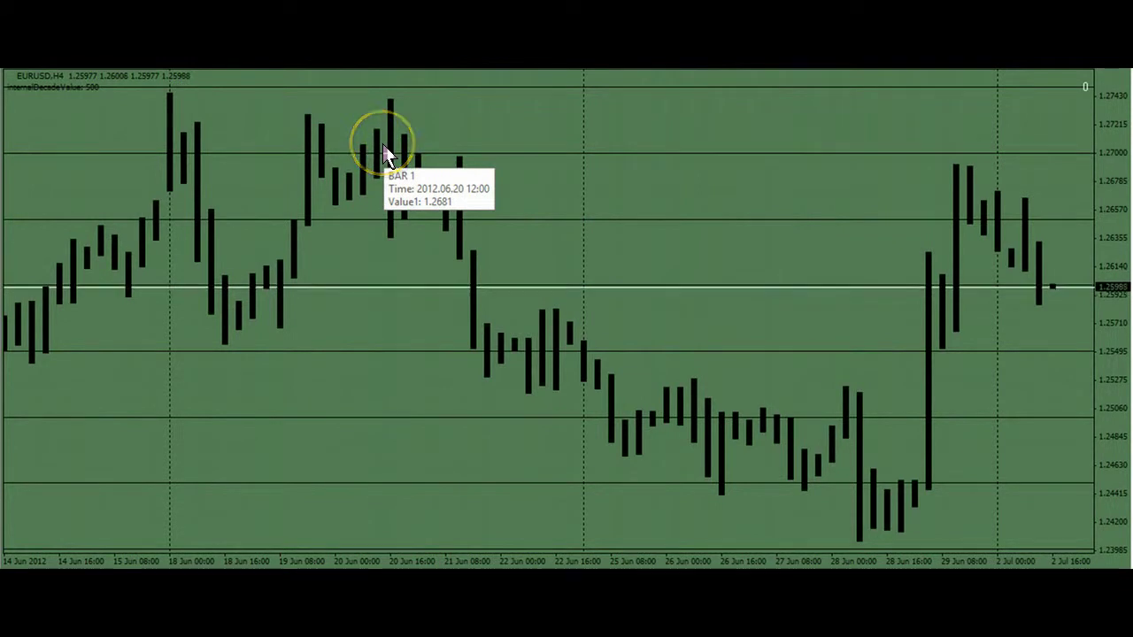
{"action": "key", "text": "ctrl+n"}
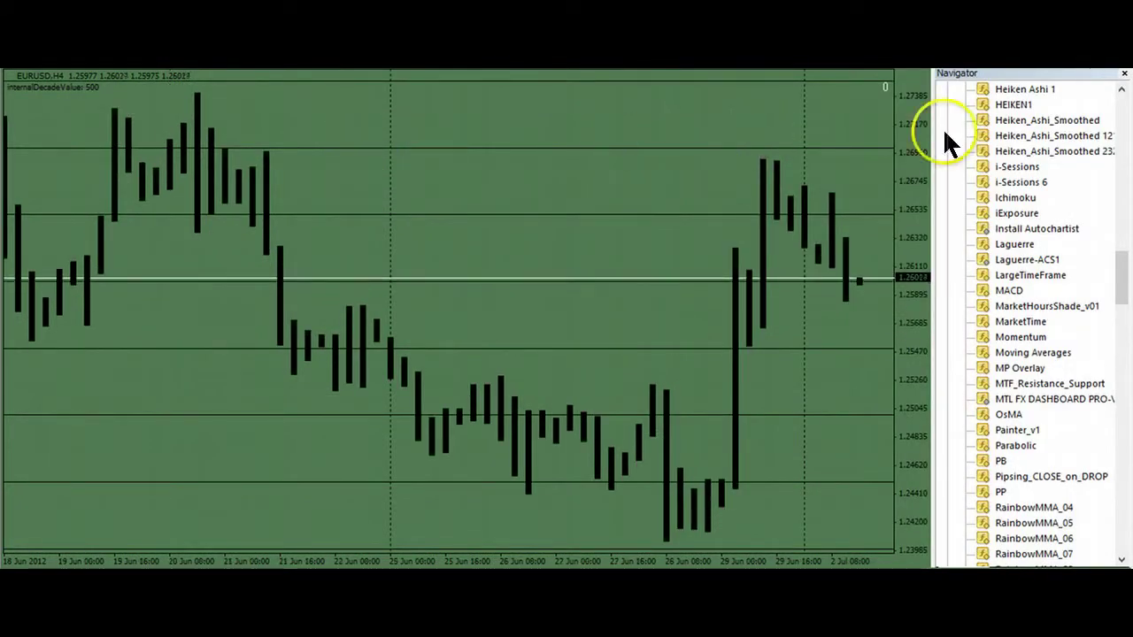
{"action": "left_click_drag", "start_coordinate": [1123, 282], "coordinate": [1124, 174]}
{"action": "left_click", "coordinate": [994, 165]}
{"action": "left_click_drag", "start_coordinate": [993, 164], "coordinate": [800, 354]}
- Apply the indicator with InternalDecadeValue 250, stretch the price scale, and close Navigator
{"action": "left_click", "coordinate": [518, 334]}
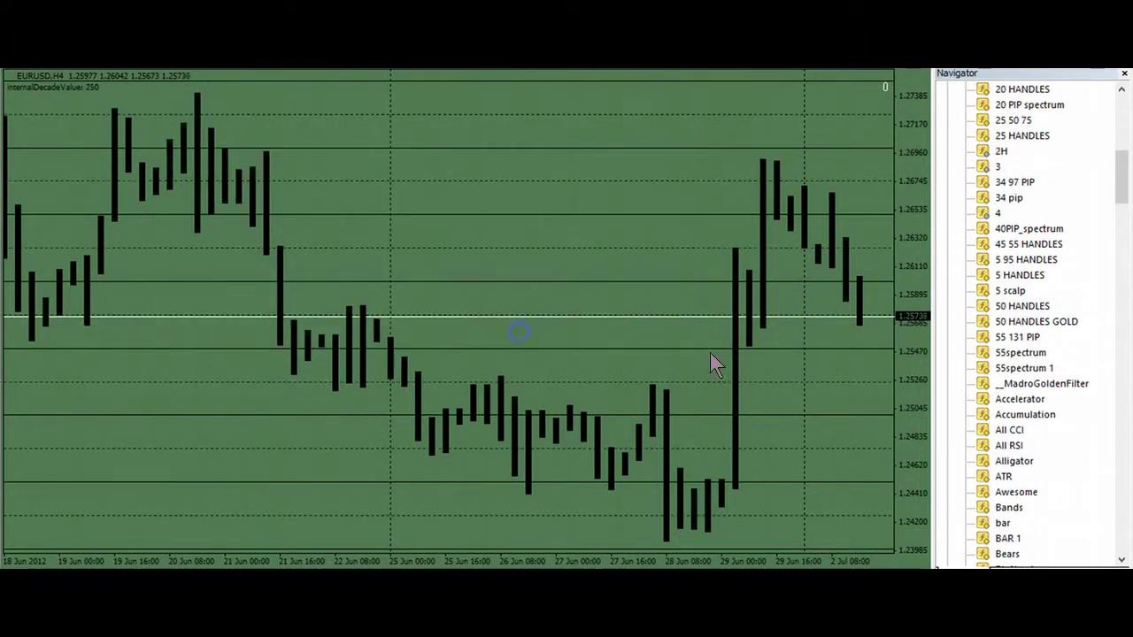
{"action": "left_click_drag", "start_coordinate": [908, 365], "coordinate": [917, 297]}
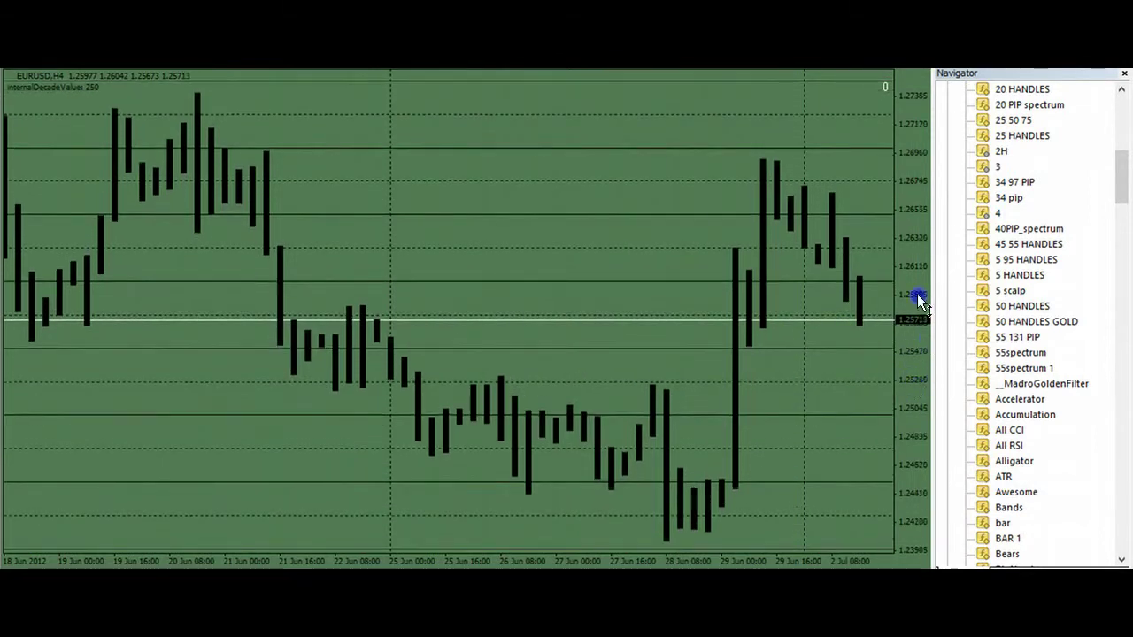
{"action": "left_click", "coordinate": [1123, 72]}
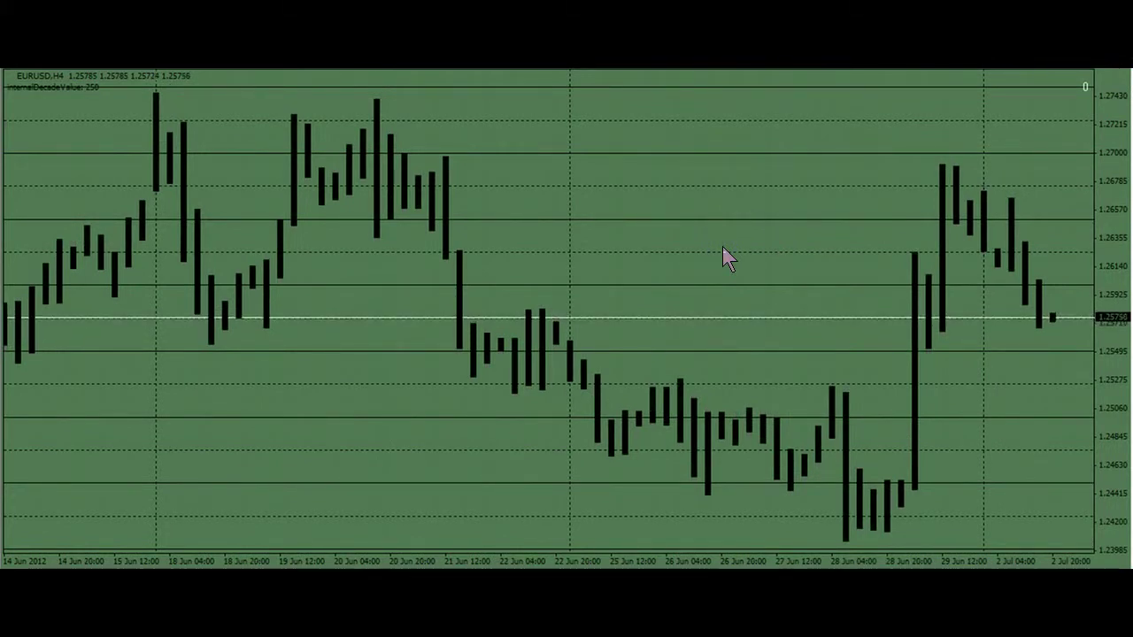
- Zoom out to bars from 28 May and draw yellow marks under the June lows near 1.2450
{"action": "key", "text": "minus"}
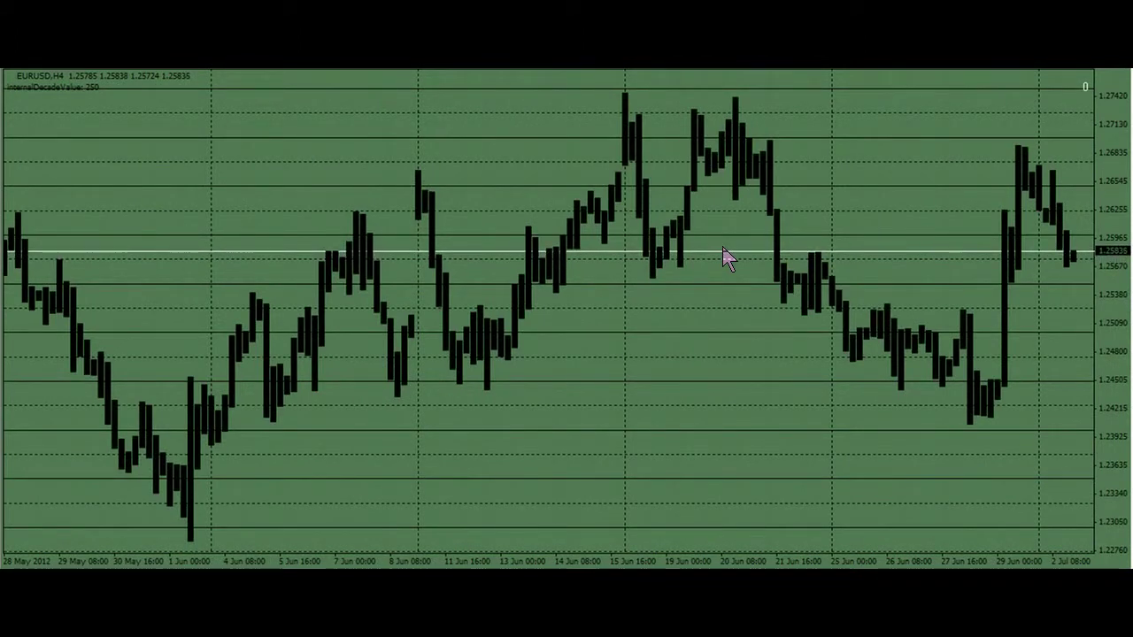
{"action": "mouse_move", "coordinate": [756, 292]}
{"action": "left_mouse_down"}
{"action": "mouse_move", "coordinate": [764, 303]}
{"action": "mouse_move", "coordinate": [740, 343]}
{"action": "left_mouse_up"}
{"action": "left_click_drag", "start_coordinate": [715, 379], "coordinate": [727, 463]}
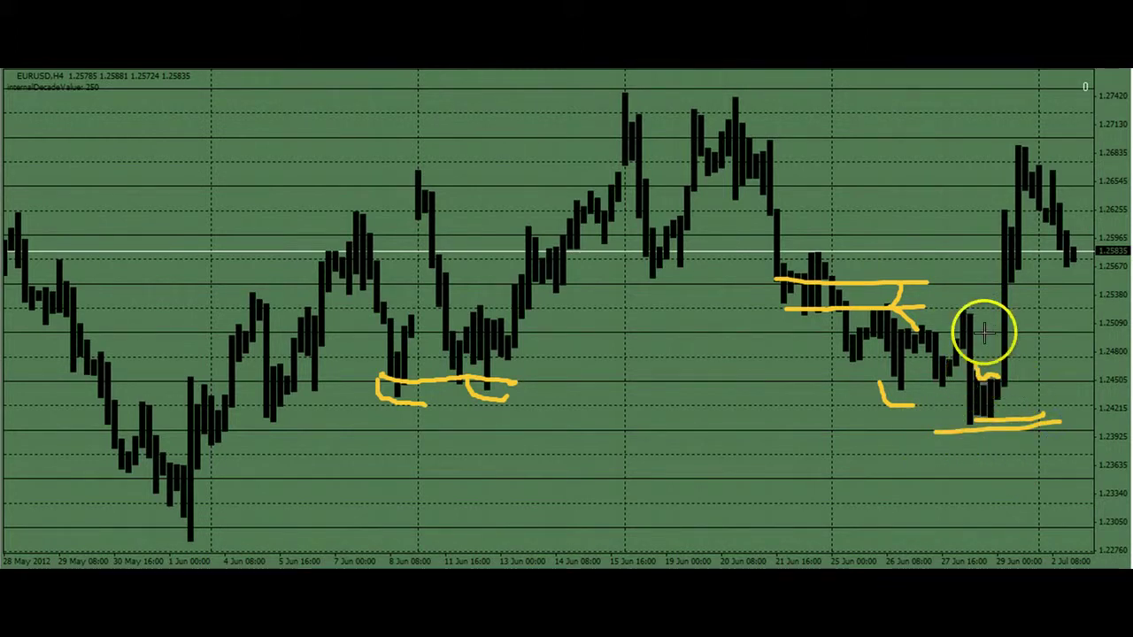
- Extend the upper yellow level line to the right, then erase all the yellow annotations
{"action": "left_click_drag", "start_coordinate": [903, 282], "coordinate": [1064, 277]}
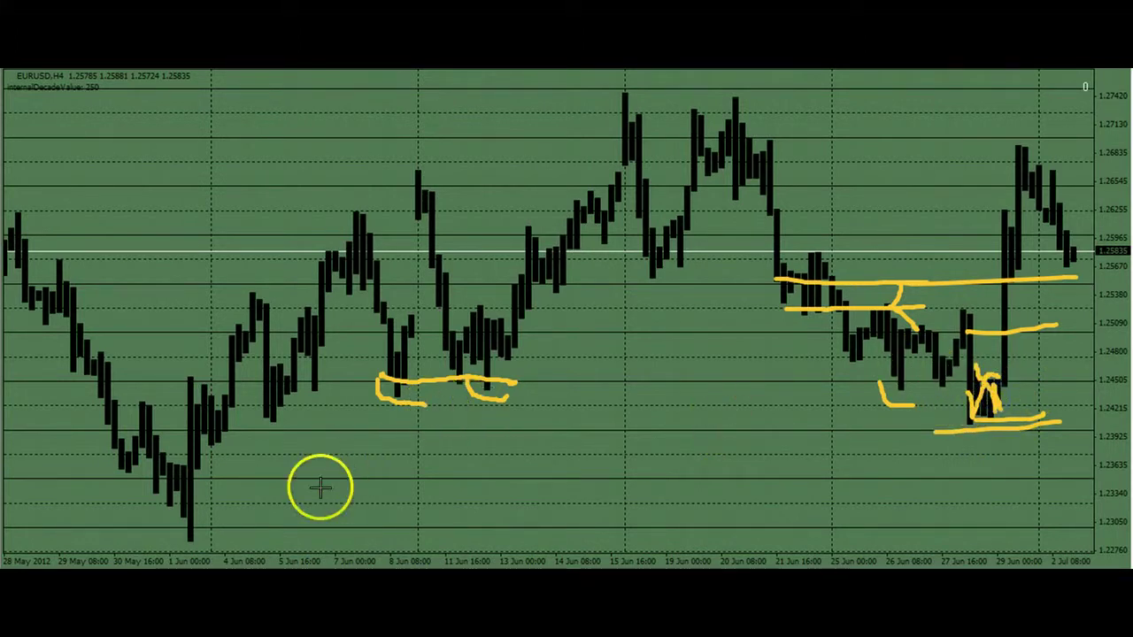
{"action": "key", "text": "Escape"}
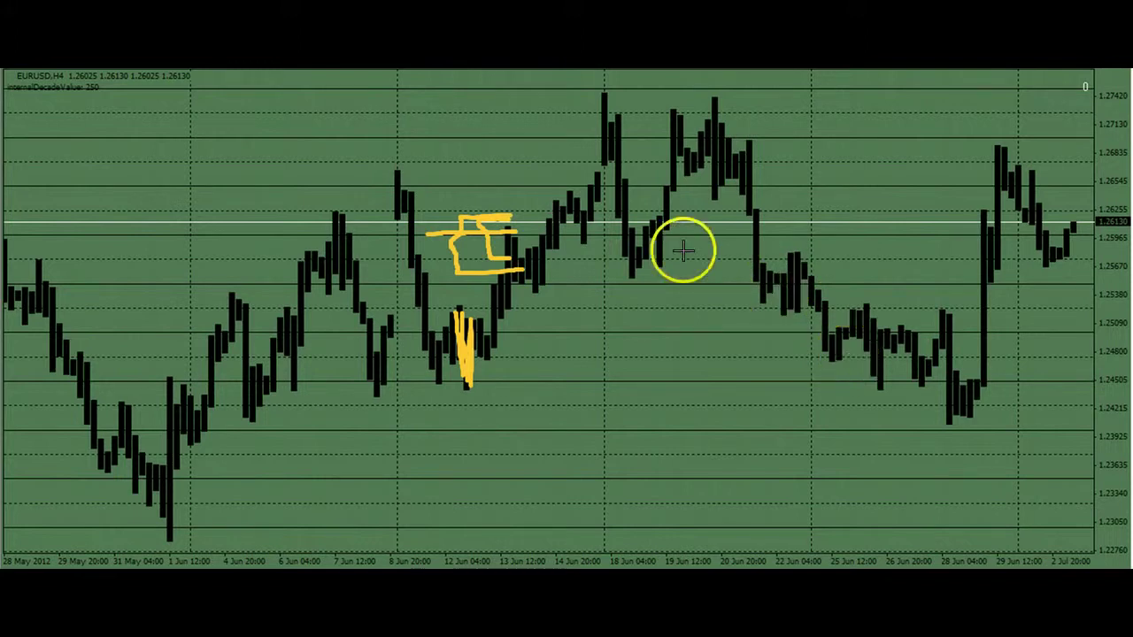
- Clear the yellow marks and draw a Fibonacci retracement across the recent swing, adjusting its lower anchor
{"action": "key", "text": "Escape"}
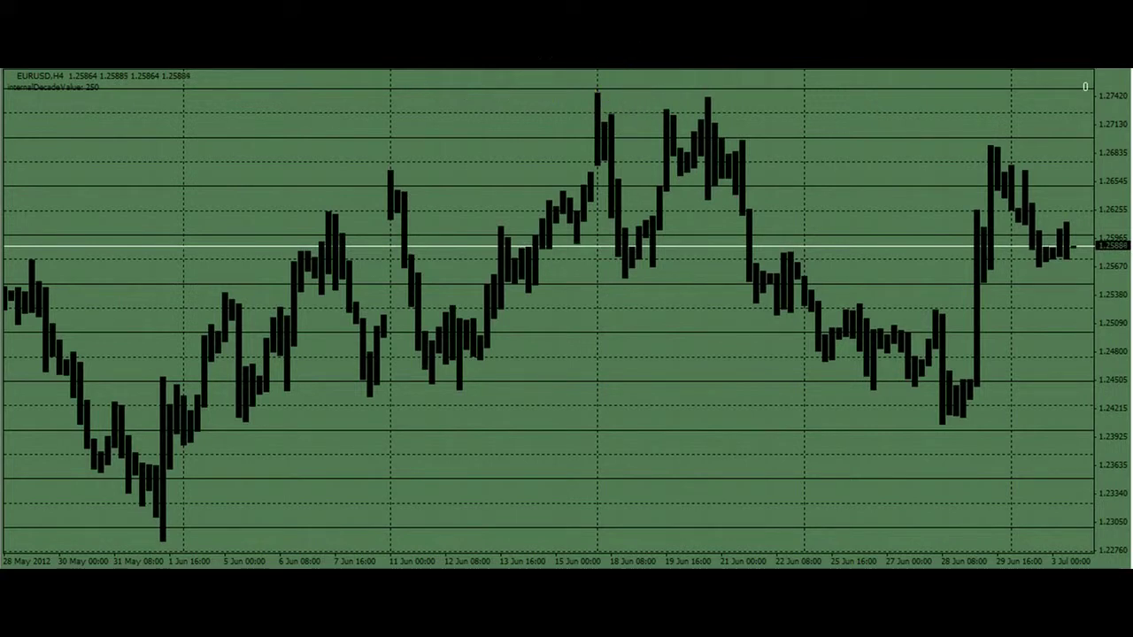
{"action": "mouse_move", "coordinate": [680, 388]}
{"action": "left_mouse_down"}
{"action": "mouse_move", "coordinate": [711, 419]}
{"action": "mouse_move", "coordinate": [714, 456]}
{"action": "mouse_move", "coordinate": [392, 465]}
{"action": "left_mouse_up"}
{"action": "left_click_drag", "start_coordinate": [413, 503], "coordinate": [534, 479]}
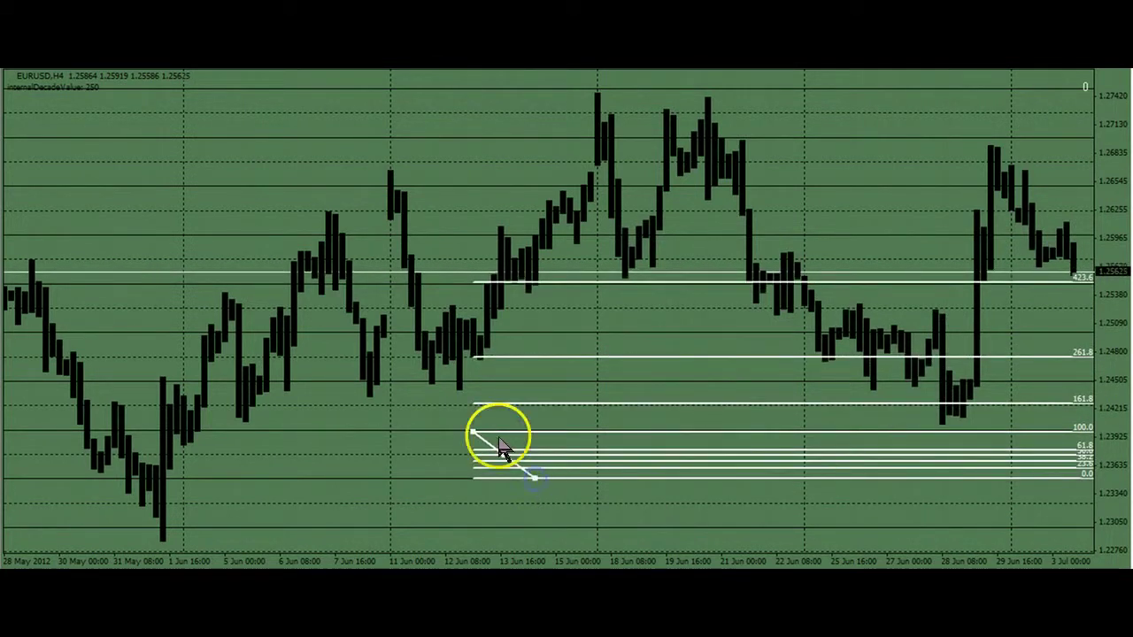
- Move the Fibonacci to start near 11 Jun and raise its upper anchor so 0–100 spans about 1.2363–1.2463
{"action": "left_click", "coordinate": [503, 456]}
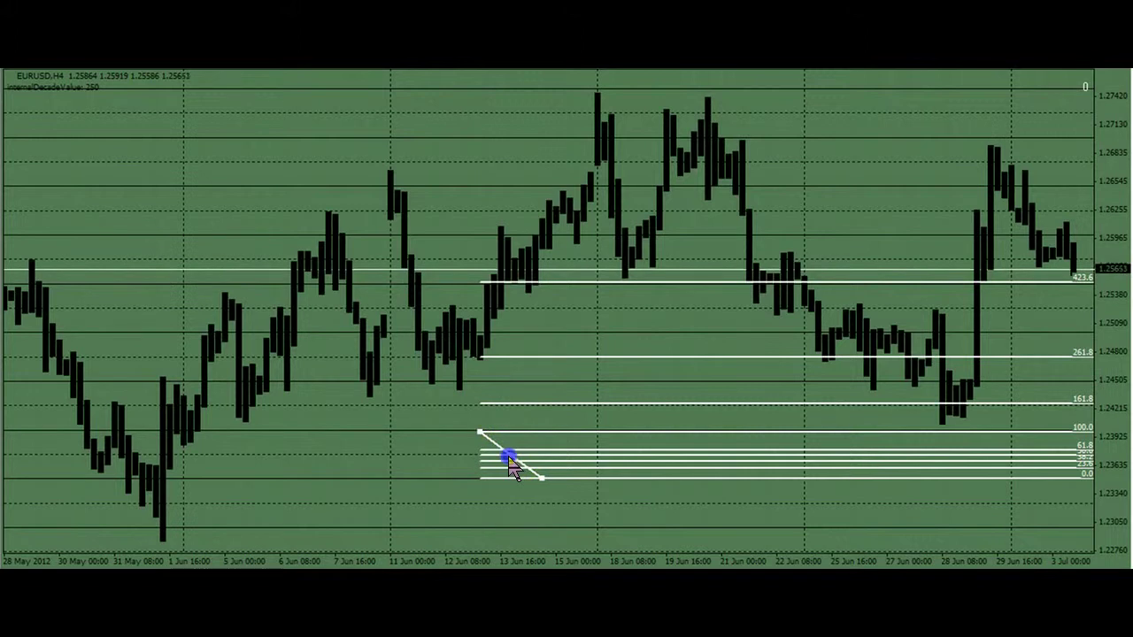
{"action": "left_click_drag", "start_coordinate": [512, 466], "coordinate": [438, 418]}
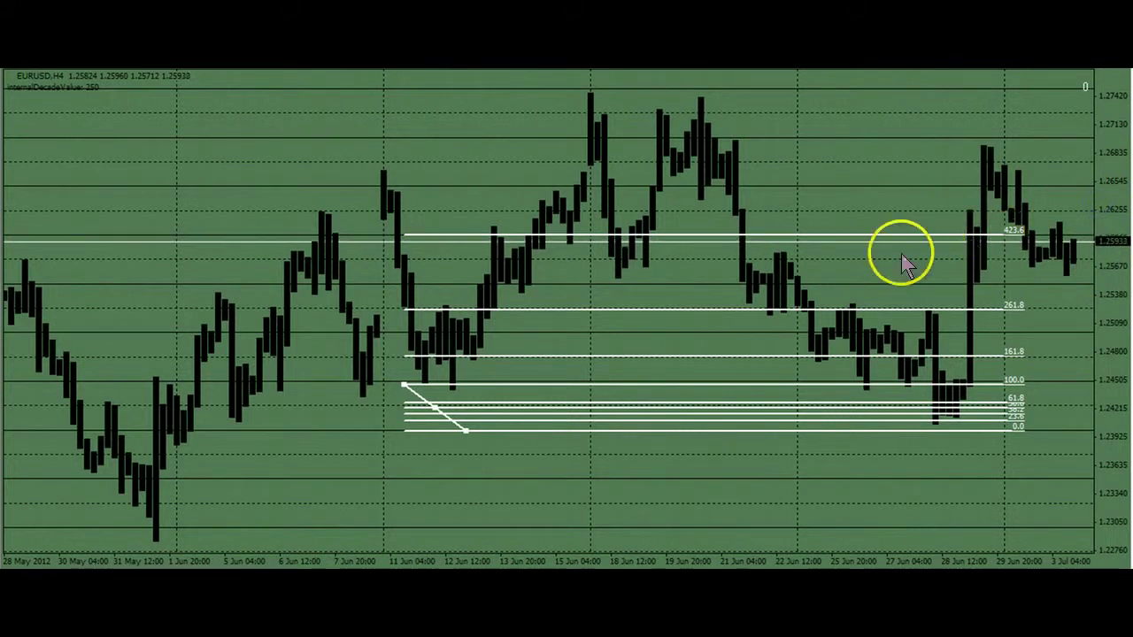
{"action": "left_click_drag", "start_coordinate": [436, 407], "coordinate": [430, 461]}
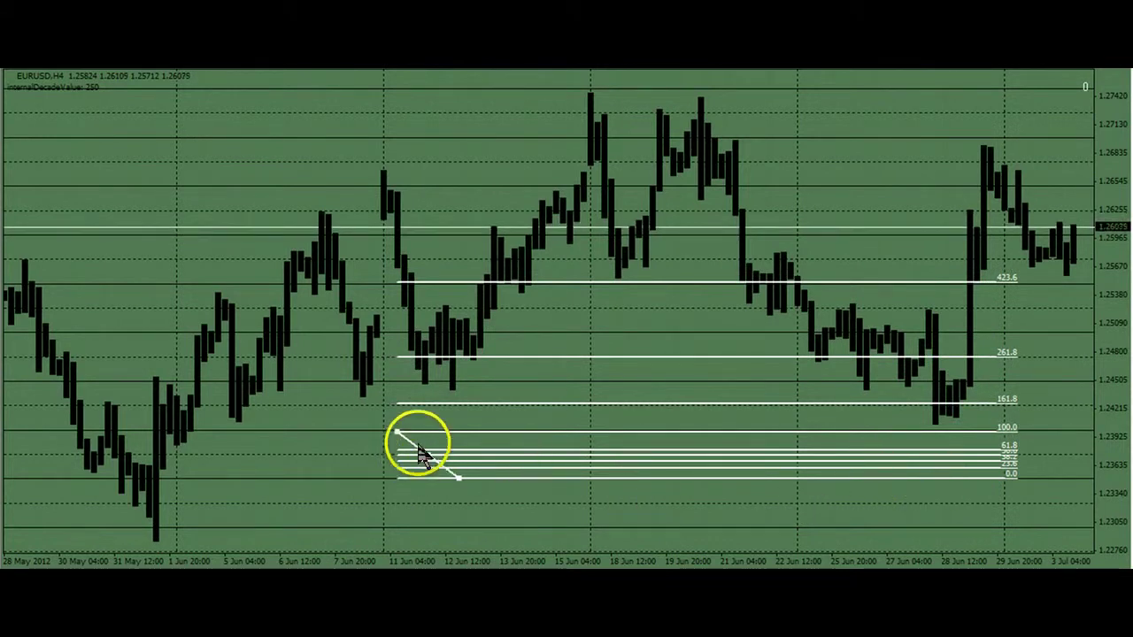
{"action": "left_click_drag", "start_coordinate": [397, 434], "coordinate": [397, 382]}
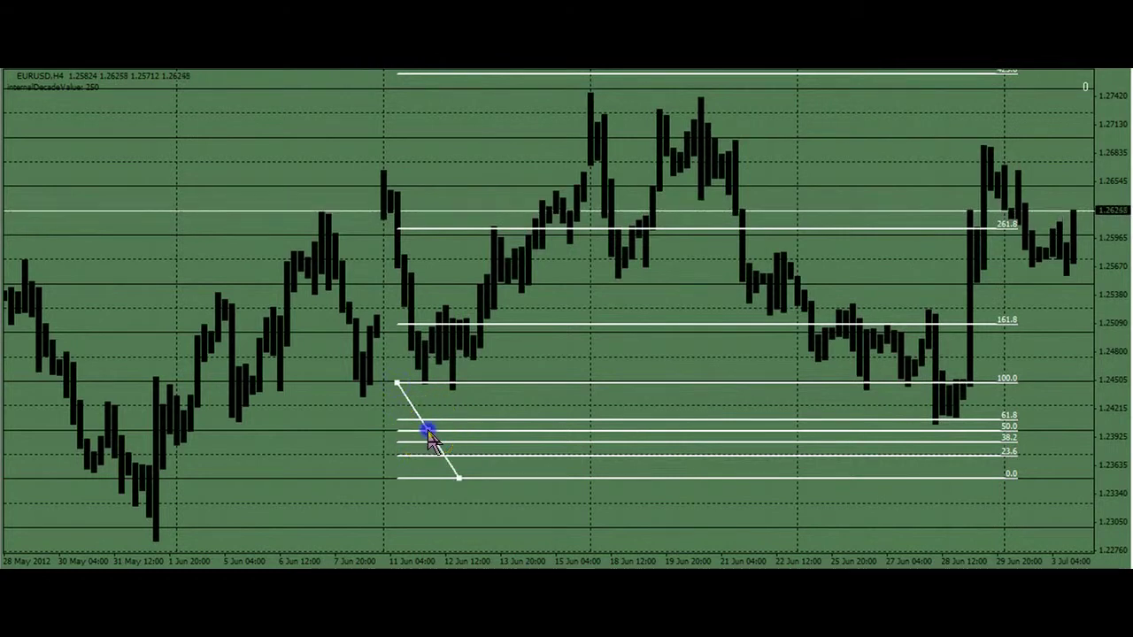
{"action": "left_click_drag", "start_coordinate": [429, 438], "coordinate": [579, 417]}
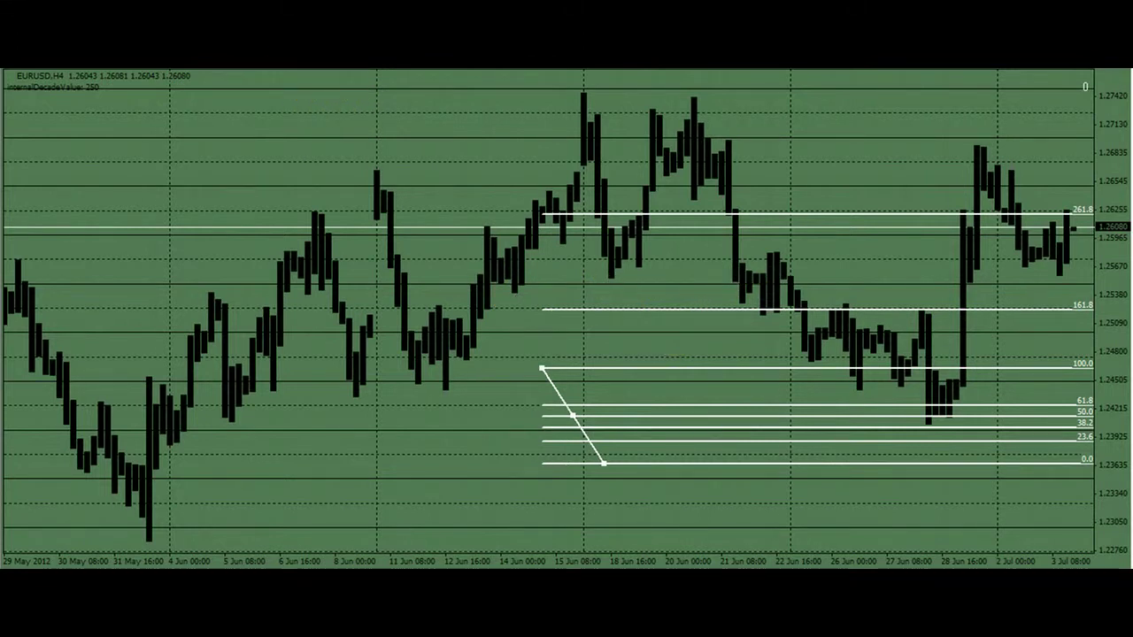
- Shift the Fibonacci over the late-June lows, then compress it from 13 Jun with 100 near 1.2411
{"action": "left_click", "coordinate": [565, 416]}
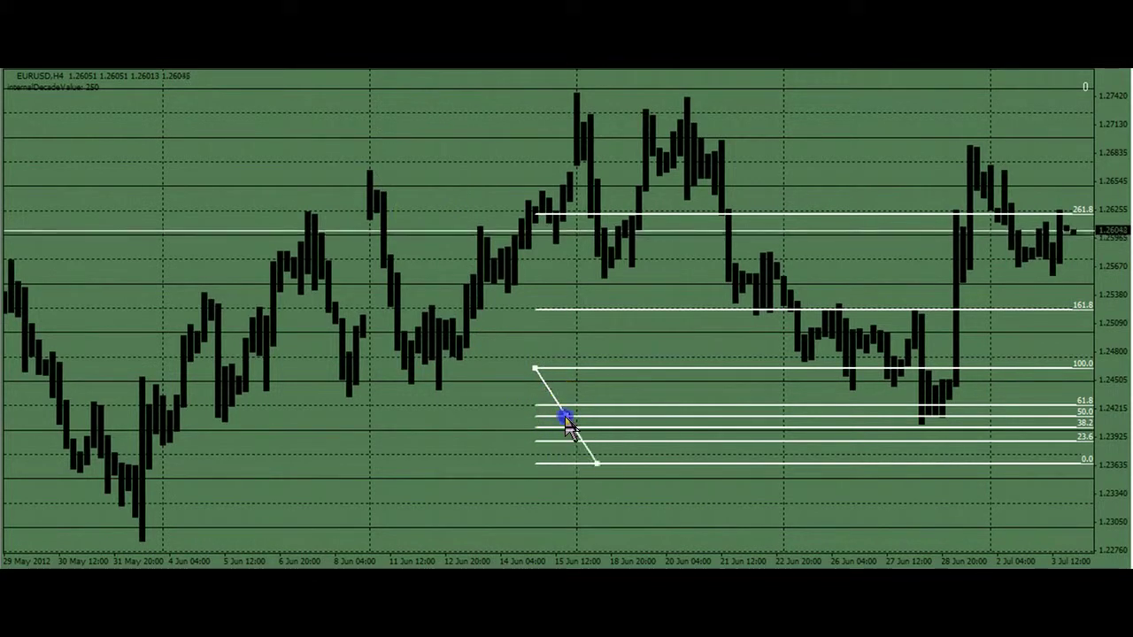
{"action": "mouse_move", "coordinate": [566, 422]}
{"action": "left_mouse_down"}
{"action": "mouse_move", "coordinate": [589, 396]}
{"action": "mouse_move", "coordinate": [582, 373]}
{"action": "mouse_move", "coordinate": [601, 334]}
{"action": "mouse_move", "coordinate": [605, 345]}
{"action": "left_mouse_up"}
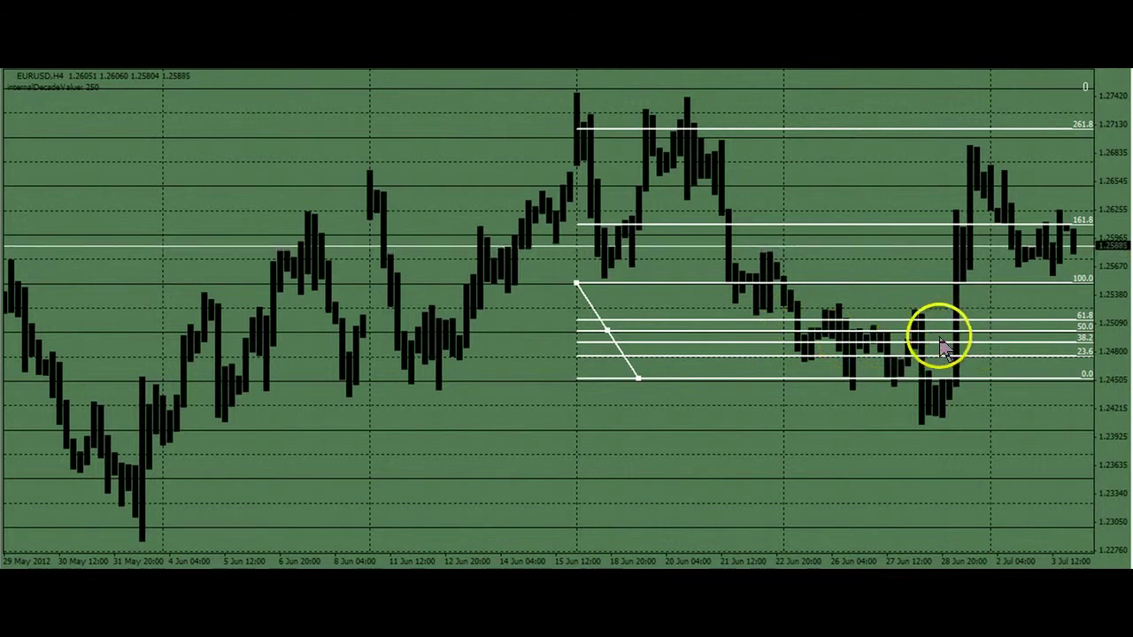
{"action": "mouse_move", "coordinate": [905, 344]}
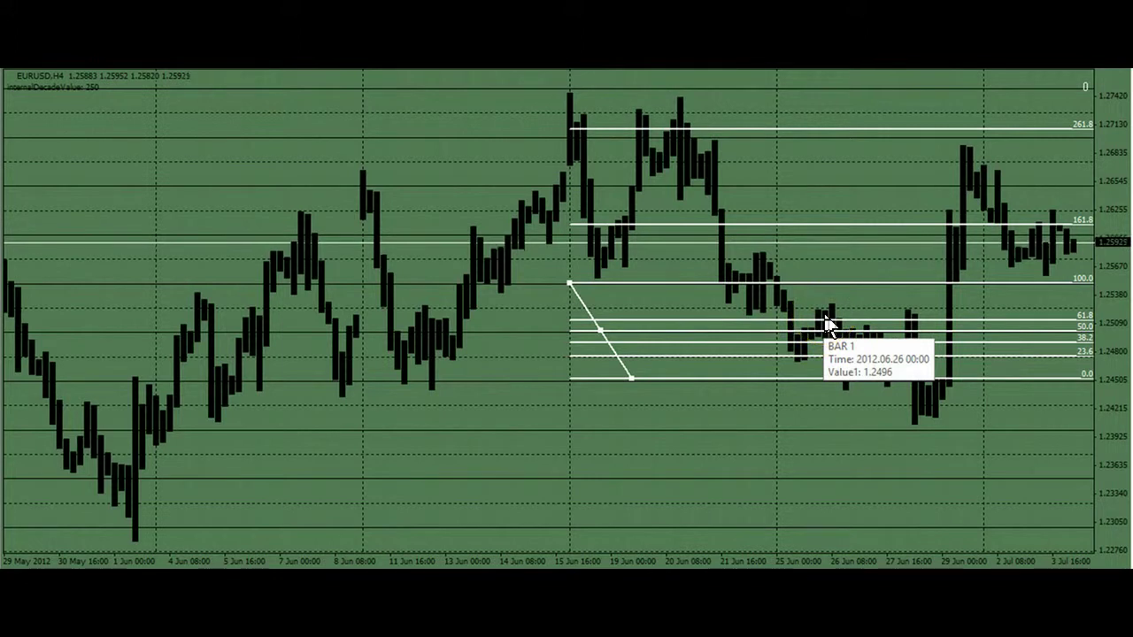
{"action": "left_click", "coordinate": [828, 327]}
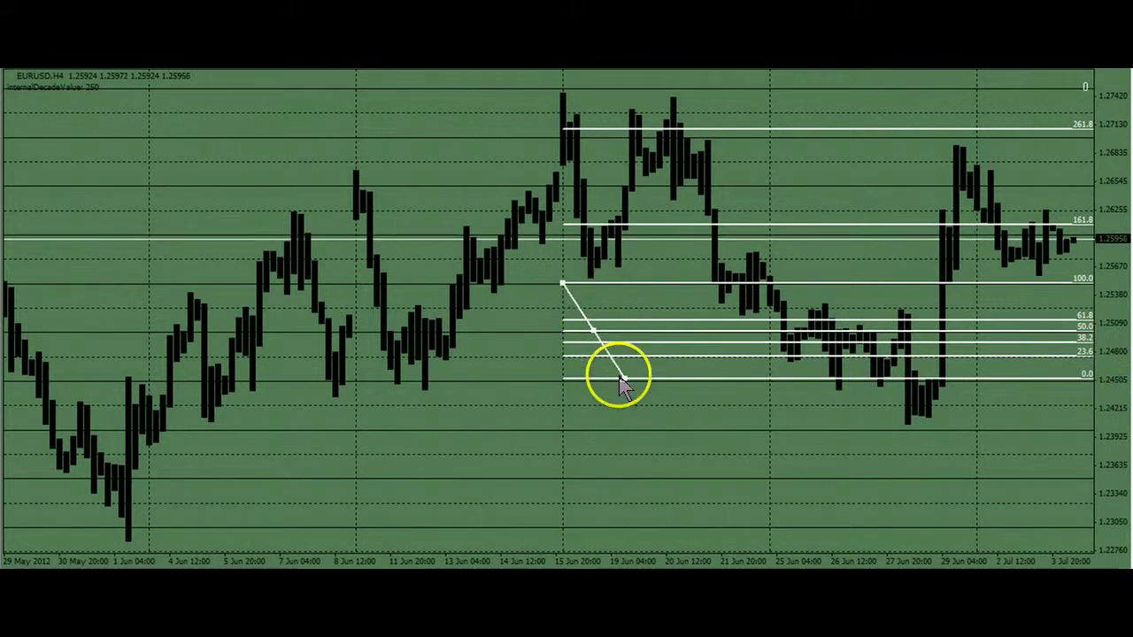
{"action": "left_click_drag", "start_coordinate": [621, 378], "coordinate": [624, 382]}
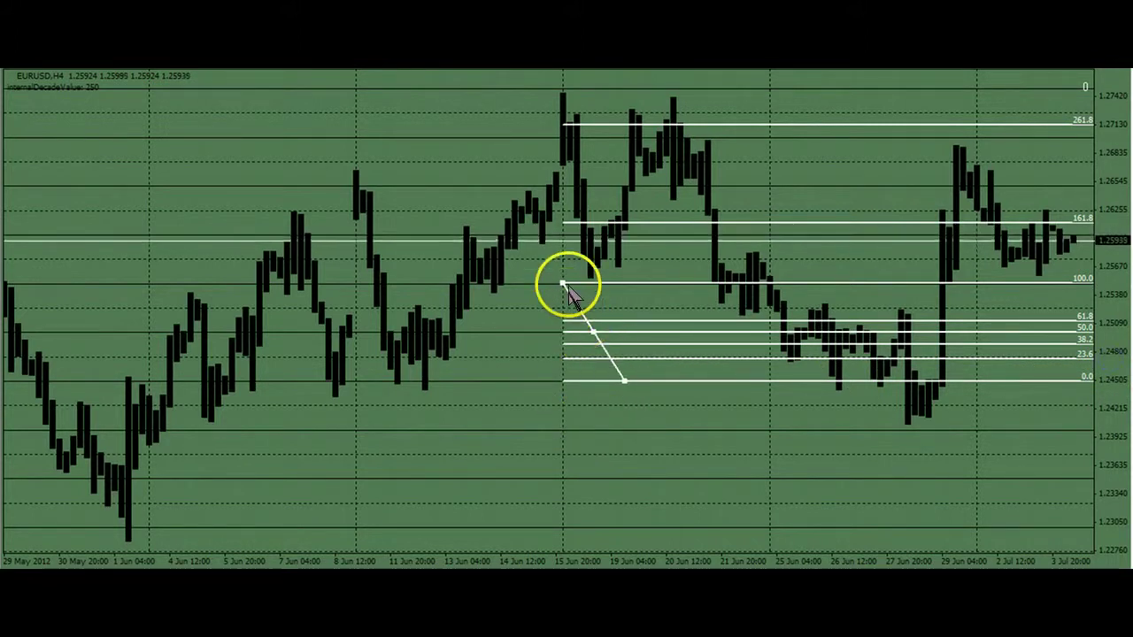
{"action": "mouse_move", "coordinate": [563, 282]}
{"action": "left_mouse_down"}
{"action": "mouse_move", "coordinate": [566, 363]}
{"action": "mouse_move", "coordinate": [594, 370]}
{"action": "mouse_move", "coordinate": [451, 371]}
{"action": "mouse_move", "coordinate": [294, 445]}
{"action": "mouse_move", "coordinate": [353, 424]}
{"action": "mouse_move", "coordinate": [392, 473]}
{"action": "mouse_move", "coordinate": [370, 477]}
{"action": "mouse_move", "coordinate": [481, 440]}
{"action": "mouse_move", "coordinate": [481, 425]}
{"action": "mouse_move", "coordinate": [484, 441]}
{"action": "left_mouse_up"}
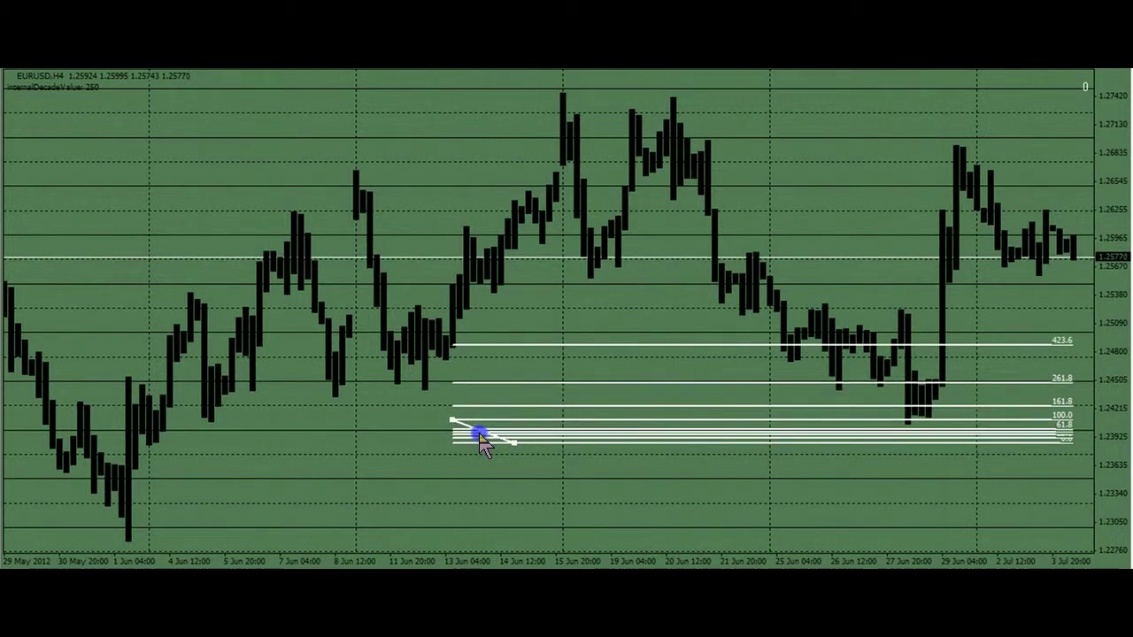
- Reshape the Fibonacci retracement's anchors and move it to start near 12 Jun around 1.2390
{"action": "left_click_drag", "start_coordinate": [481, 443], "coordinate": [396, 473]}
{"action": "mouse_move", "coordinate": [336, 452]}
{"action": "left_mouse_down"}
{"action": "mouse_move", "coordinate": [361, 470]}
{"action": "mouse_move", "coordinate": [355, 493]}
{"action": "mouse_move", "coordinate": [387, 503]}
{"action": "mouse_move", "coordinate": [363, 496]}
{"action": "mouse_move", "coordinate": [359, 519]}
{"action": "mouse_move", "coordinate": [327, 510]}
{"action": "left_mouse_up"}
{"action": "left_click", "coordinate": [357, 517]}
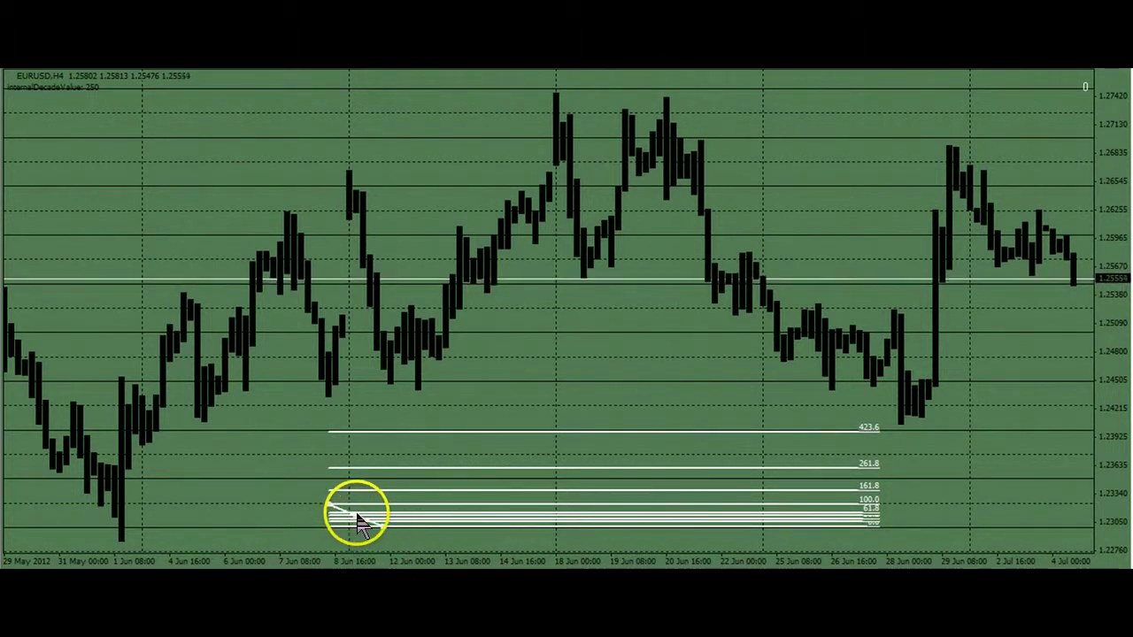
{"action": "left_click", "coordinate": [359, 518]}
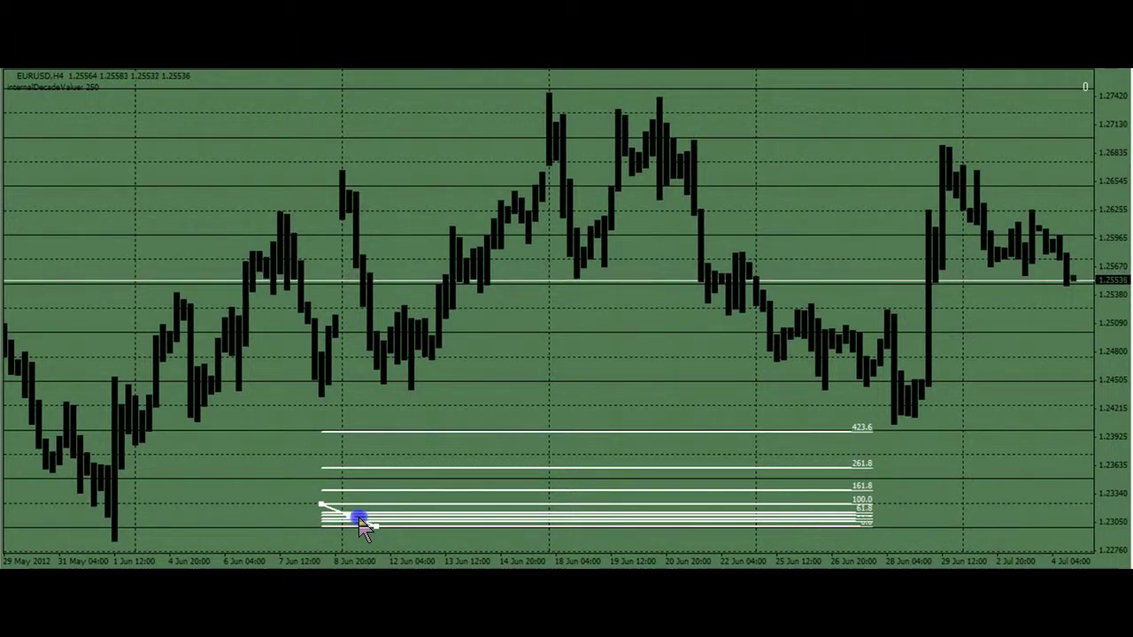
{"action": "mouse_move", "coordinate": [363, 521]}
{"action": "left_mouse_down"}
{"action": "mouse_move", "coordinate": [572, 434]}
{"action": "mouse_move", "coordinate": [602, 380]}
{"action": "mouse_move", "coordinate": [620, 419]}
{"action": "mouse_move", "coordinate": [599, 422]}
{"action": "left_mouse_up"}
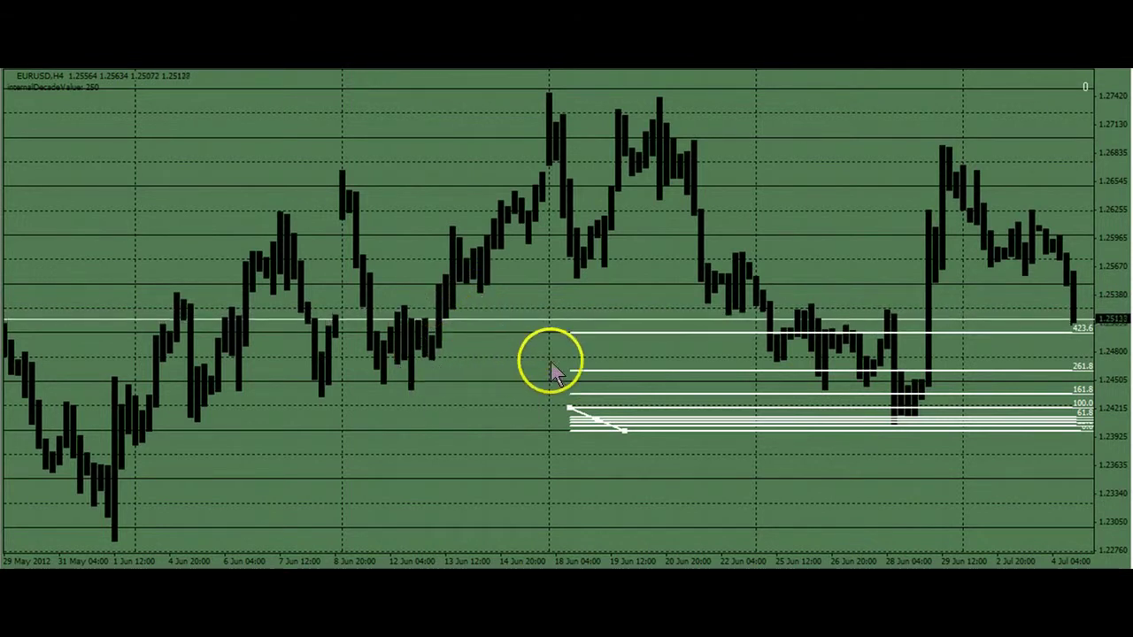
{"action": "left_click_drag", "start_coordinate": [582, 415], "coordinate": [451, 449]}
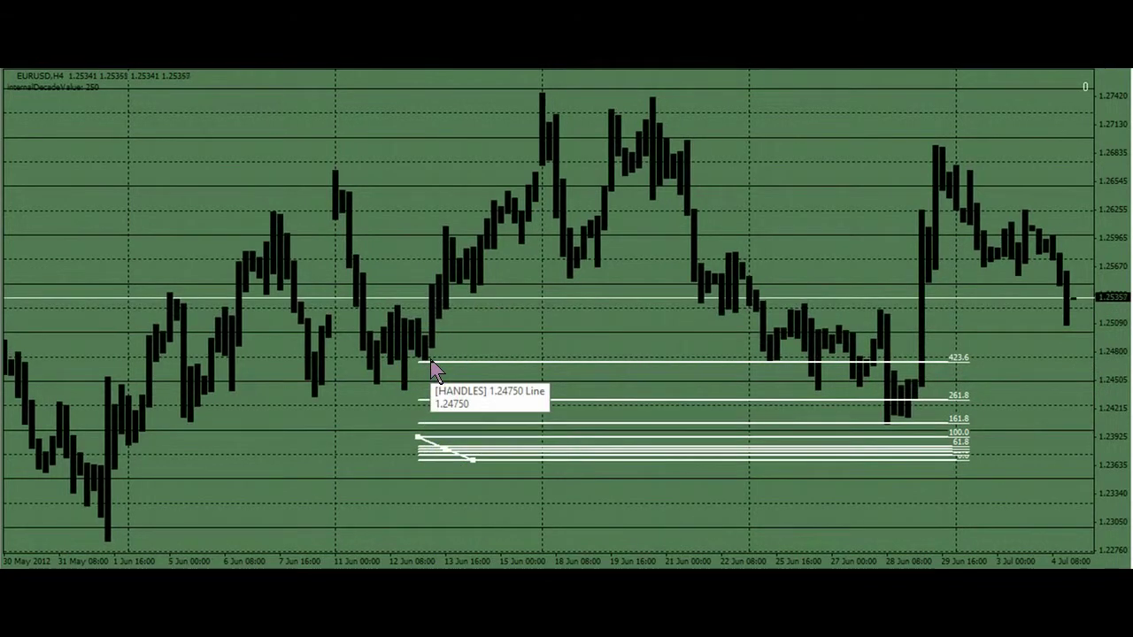
- Select the Fibonacci retracement and delete it from the chart
{"action": "left_click", "coordinate": [367, 400]}
{"action": "left_click", "coordinate": [517, 380]}
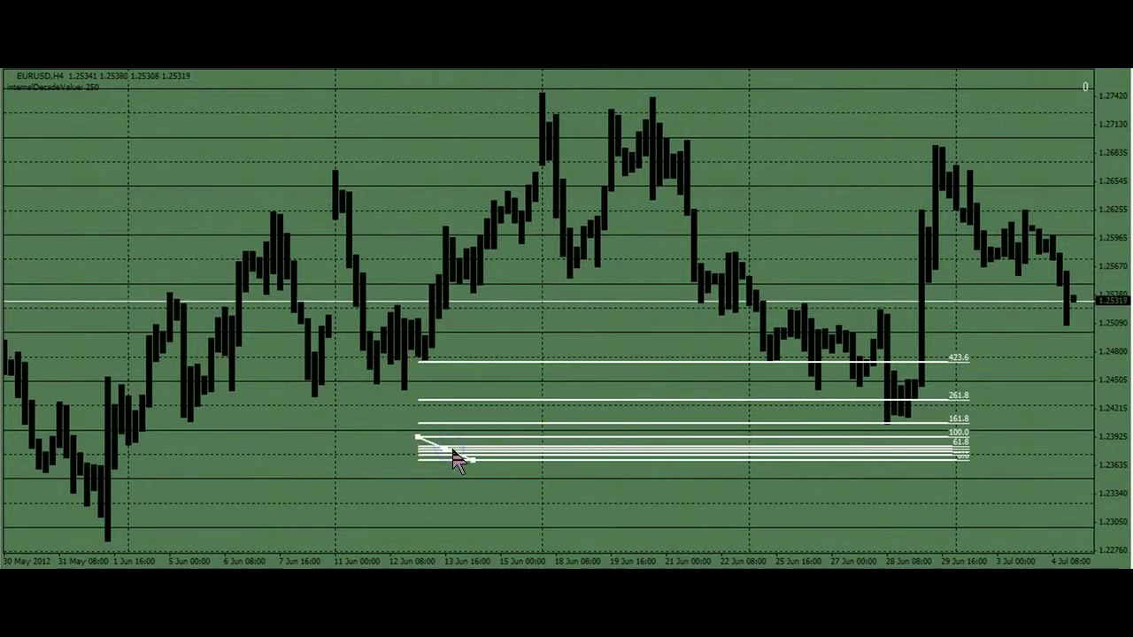
{"action": "key", "text": "Delete"}
{"action": "left_click", "coordinate": [456, 394]}
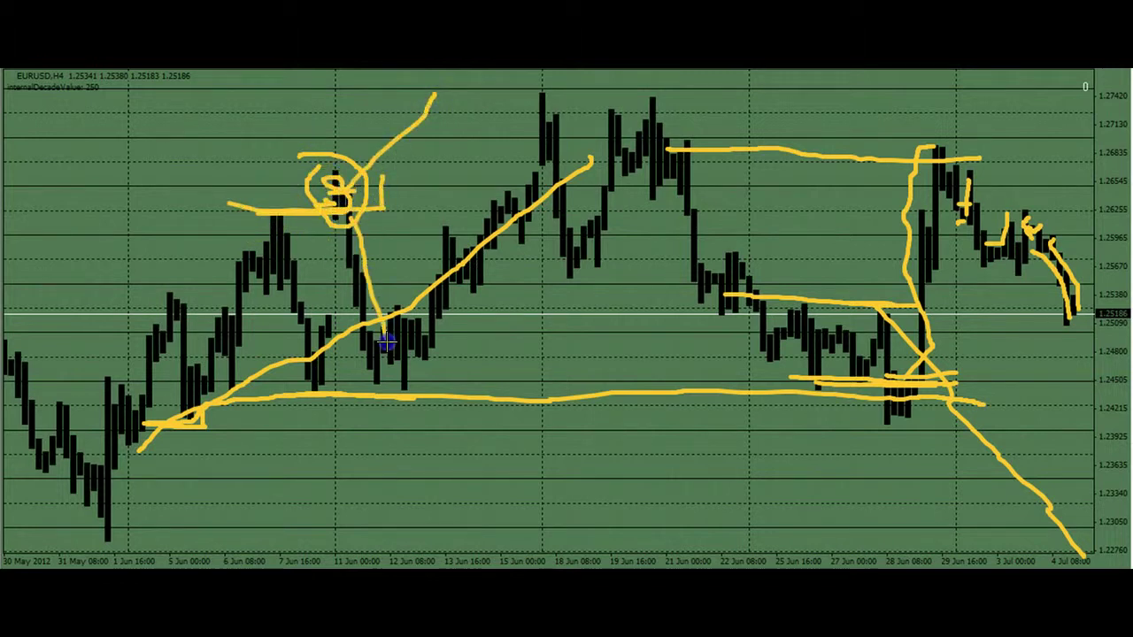
- Draw yellow level strokes at the 1.2460 support, the current price, 1.2530 and across the left side
{"action": "left_click_drag", "start_coordinate": [292, 372], "coordinate": [521, 370]}
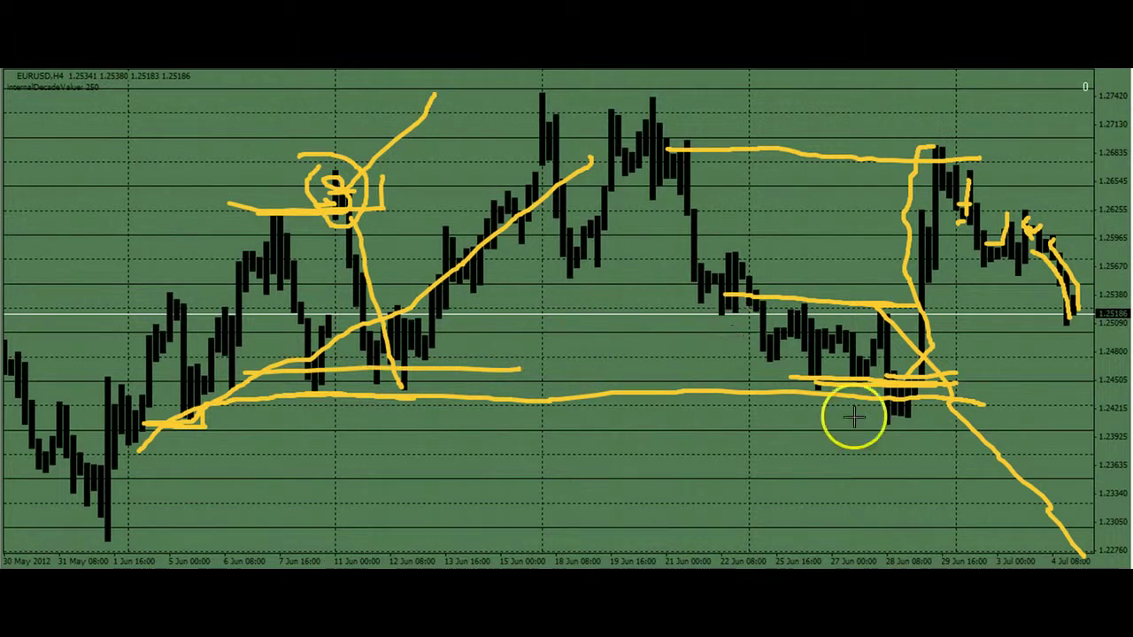
{"action": "left_click_drag", "start_coordinate": [788, 308], "coordinate": [928, 316]}
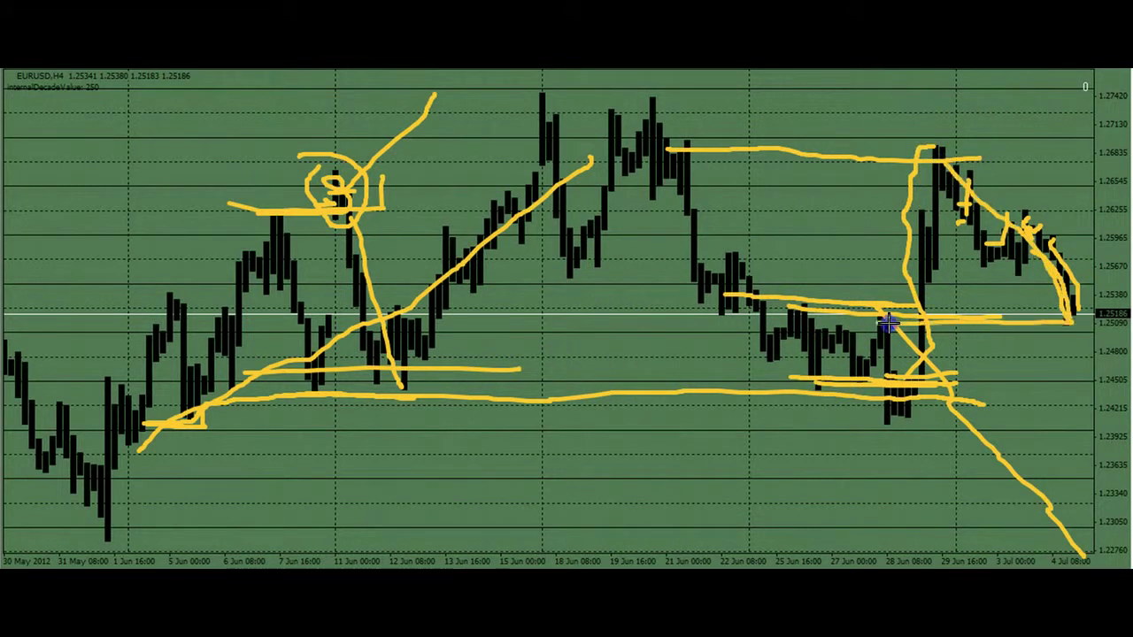
{"action": "left_click_drag", "start_coordinate": [868, 310], "coordinate": [757, 300]}
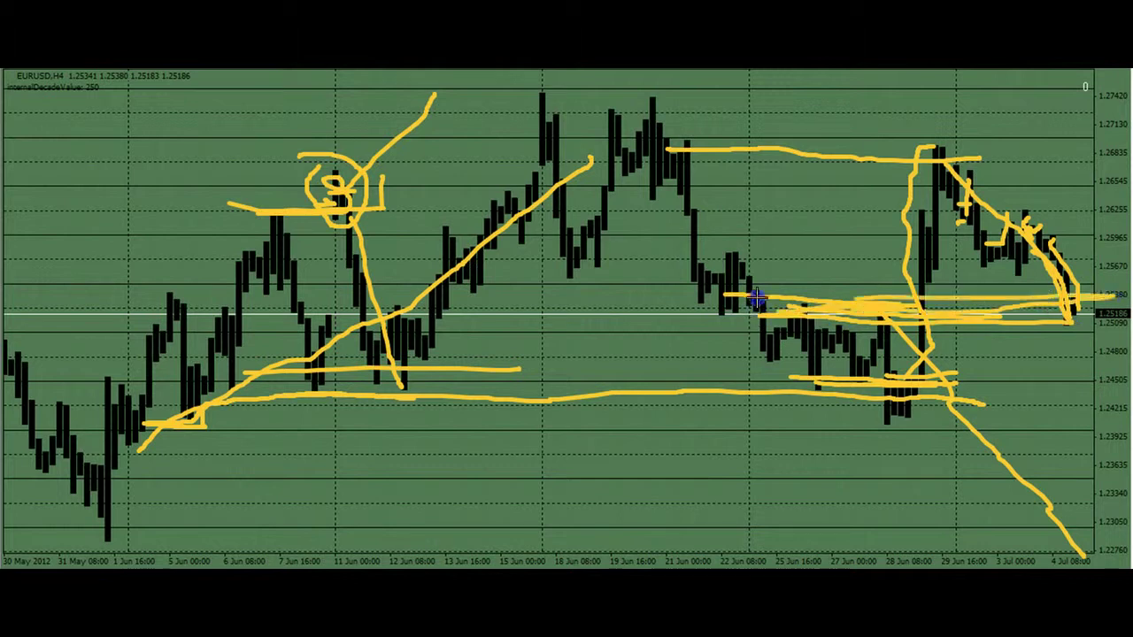
{"action": "mouse_move", "coordinate": [586, 294]}
{"action": "left_mouse_down"}
{"action": "mouse_move", "coordinate": [633, 296]}
{"action": "mouse_move", "coordinate": [559, 318]}
{"action": "mouse_move", "coordinate": [657, 301]}
{"action": "left_mouse_up"}
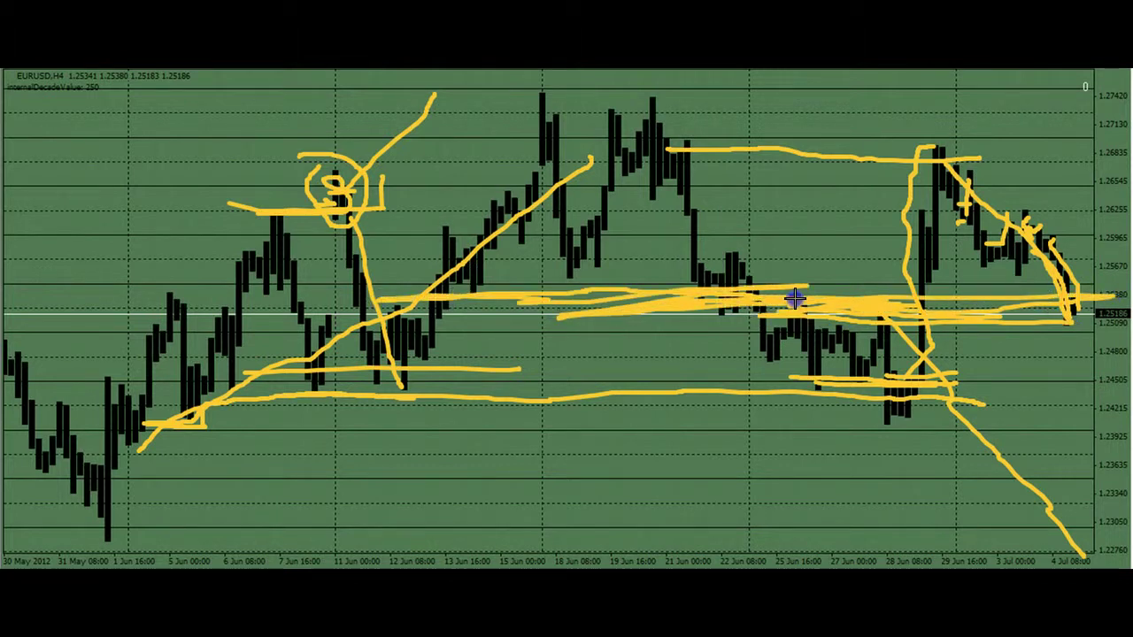
{"action": "left_click_drag", "start_coordinate": [115, 321], "coordinate": [525, 308]}
{"action": "left_click_drag", "start_coordinate": [410, 322], "coordinate": [170, 312]}
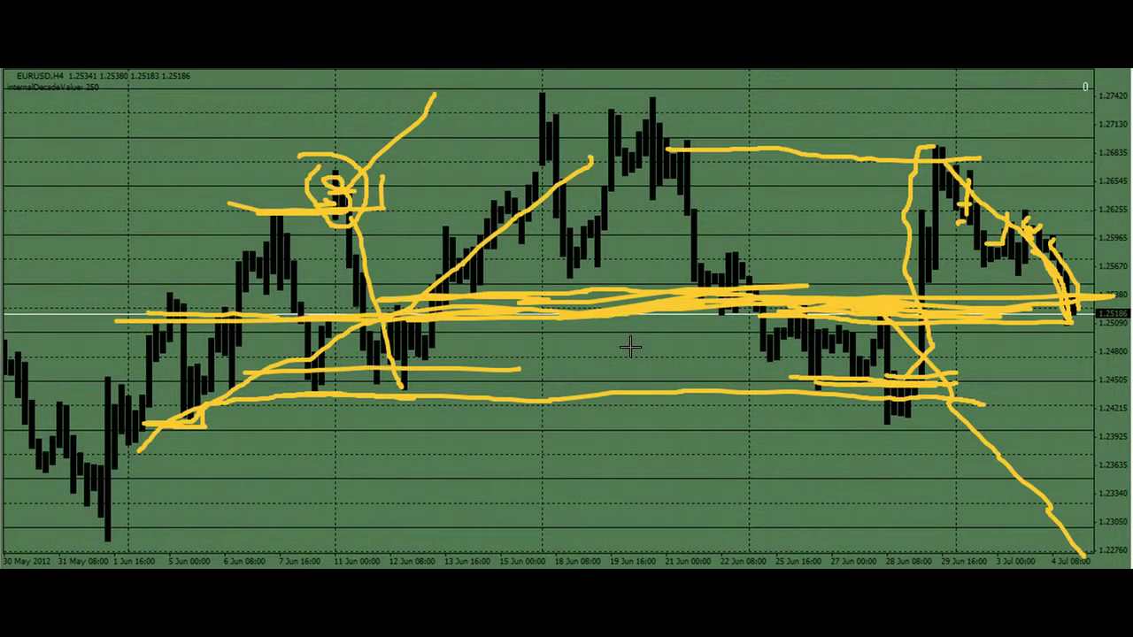
- Add yellow strokes from the 21 Jun high, the lower right and early-June lows, then clear all annotations
{"action": "left_click_drag", "start_coordinate": [671, 151], "coordinate": [677, 282]}
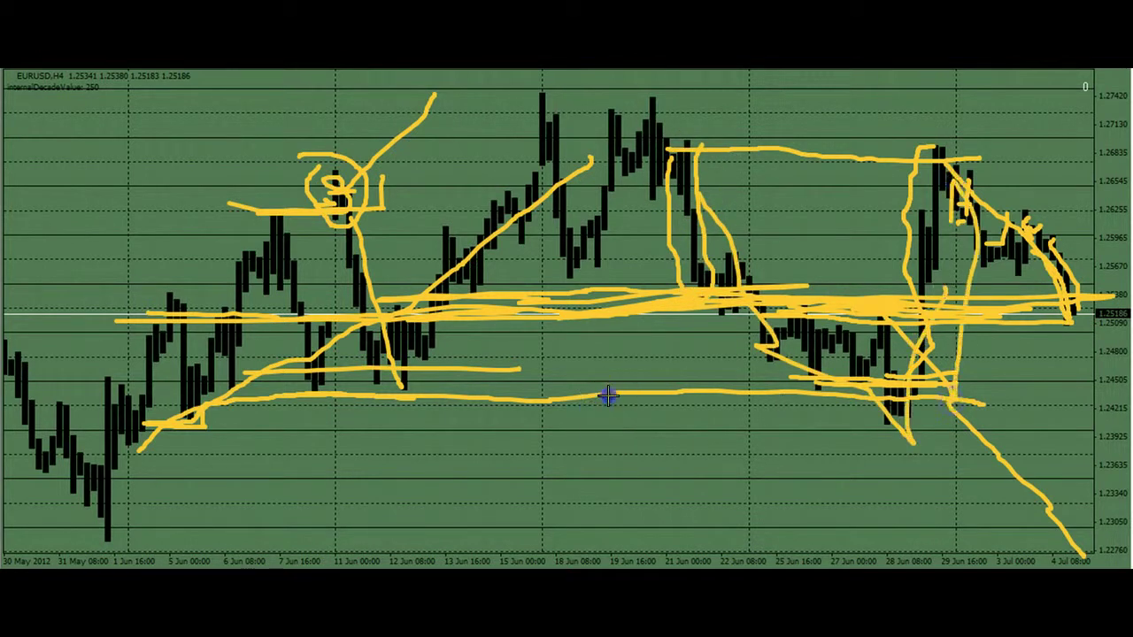
{"action": "left_click_drag", "start_coordinate": [608, 396], "coordinate": [886, 561]}
{"action": "left_click_drag", "start_coordinate": [157, 430], "coordinate": [199, 327]}
{"action": "left_click", "coordinate": [113, 507]}
{"action": "key", "text": "Escape"}
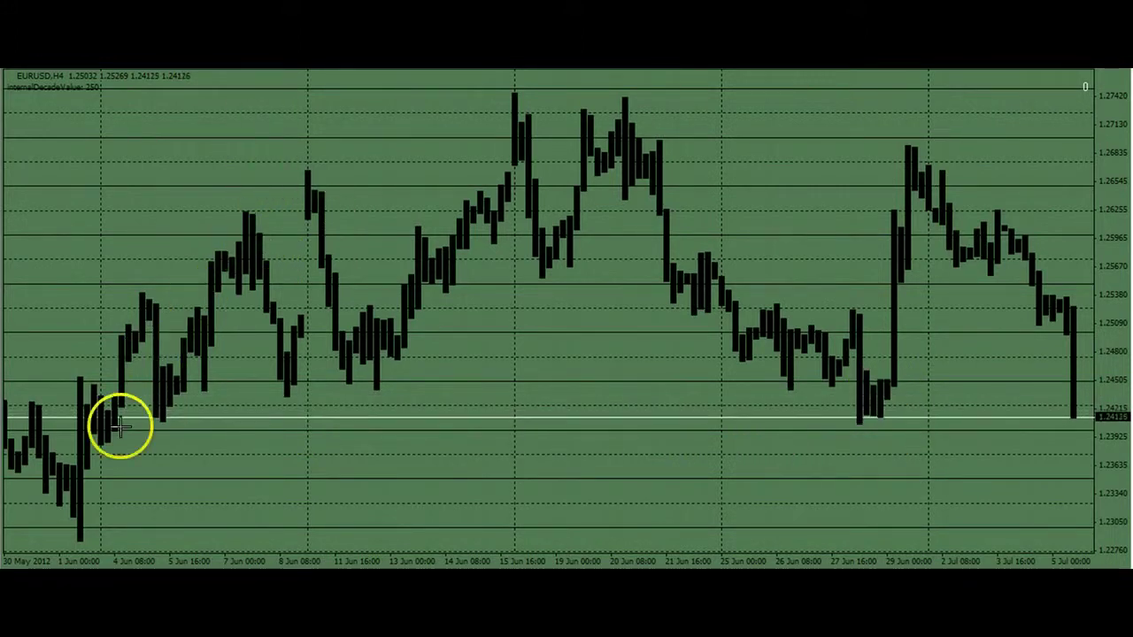
- Mark the late- and early-June lows and circle the latest falling bar in yellow, clearing strokes after each pass
{"action": "left_click_drag", "start_coordinate": [890, 435], "coordinate": [884, 419]}
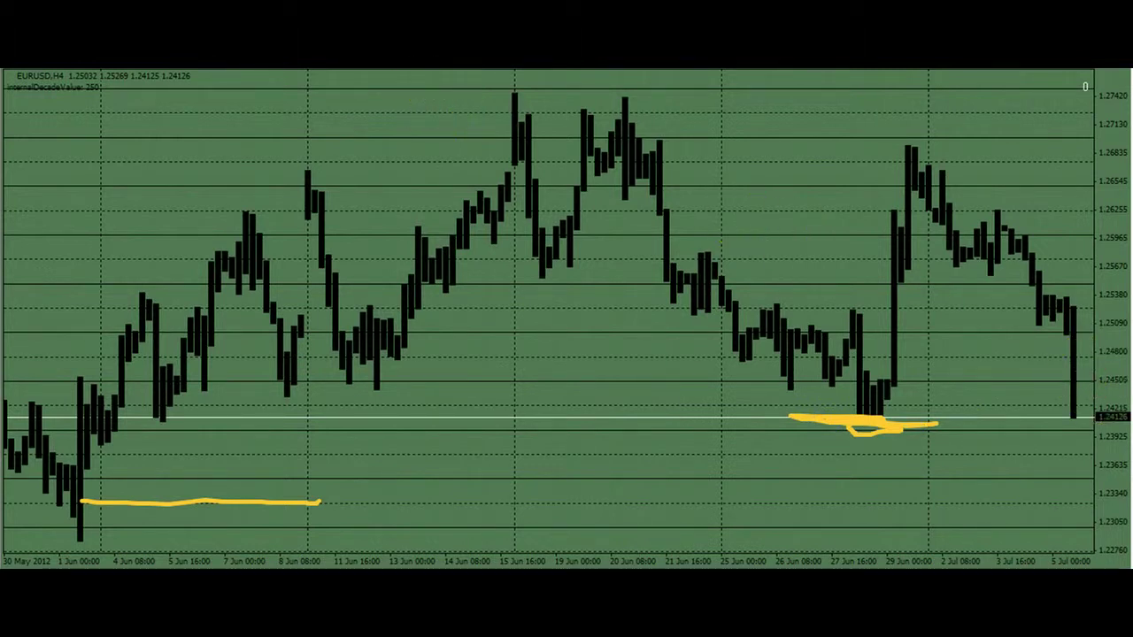
{"action": "key", "text": "Escape"}
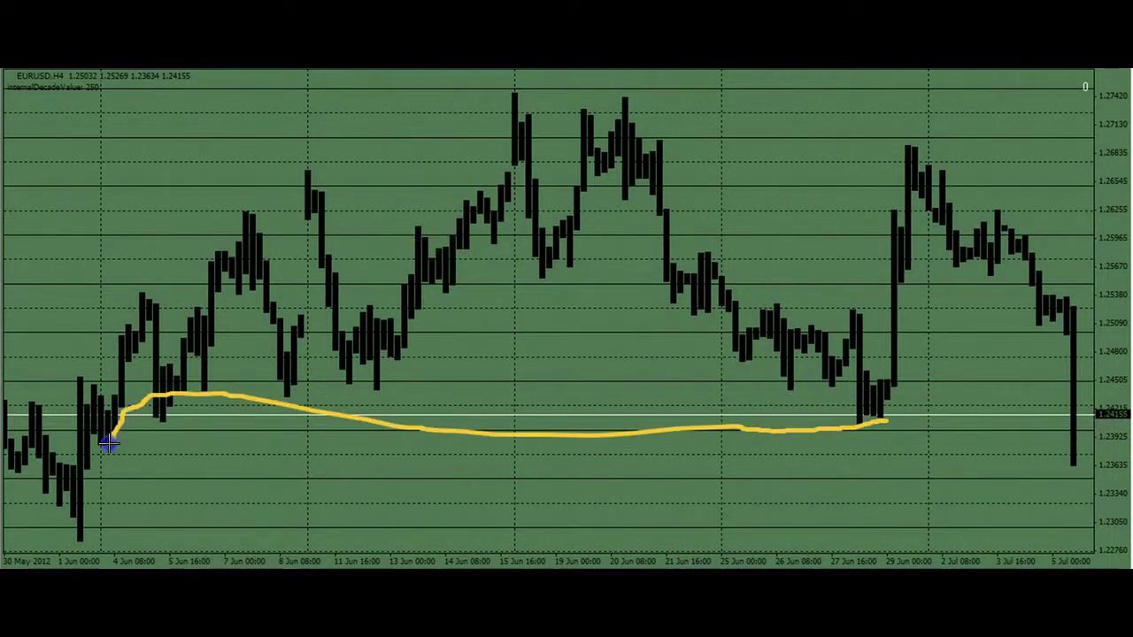
{"action": "left_click_drag", "start_coordinate": [202, 476], "coordinate": [299, 478]}
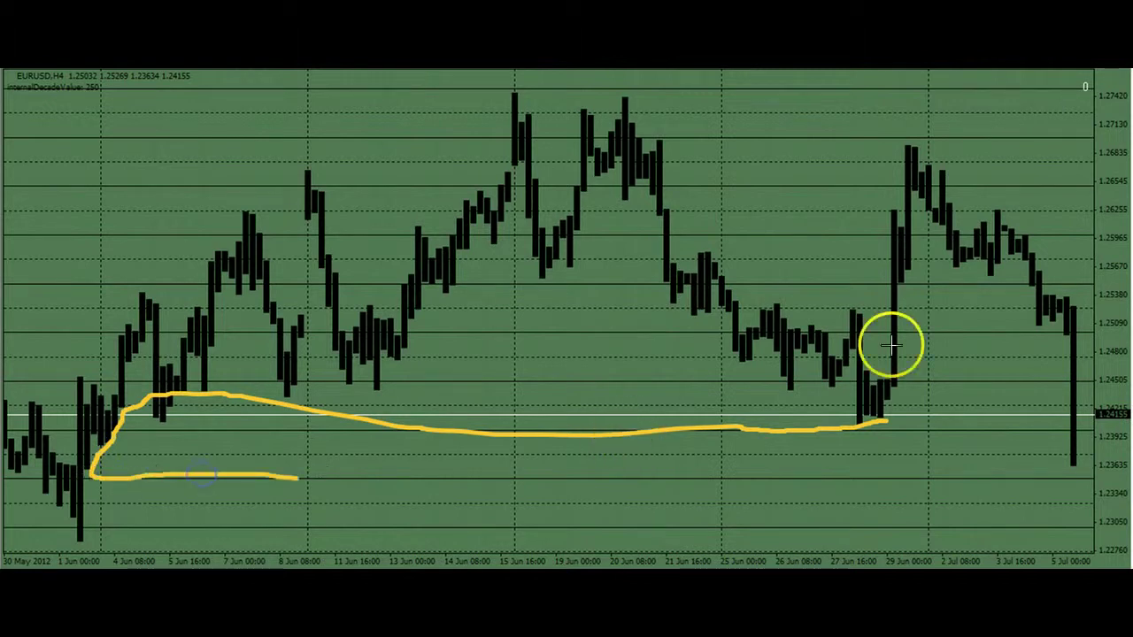
{"action": "left_click_drag", "start_coordinate": [1065, 333], "coordinate": [1060, 366]}
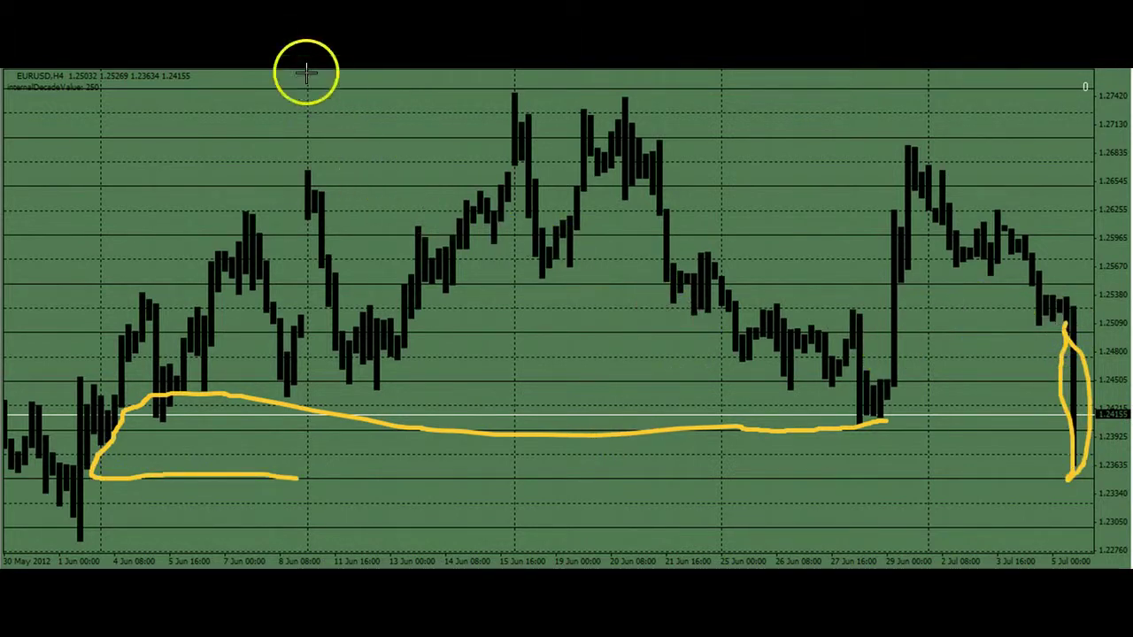
{"action": "key", "text": "Escape"}
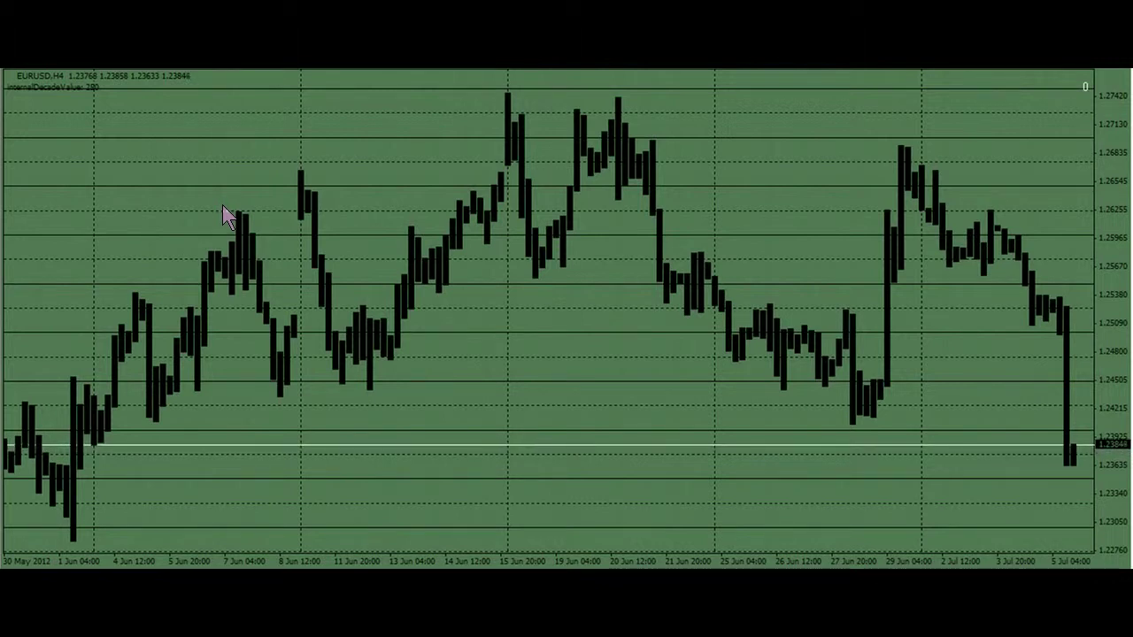
- Inspect the latest bars' data values while the EURUSD H4 visual test advances
{"action": "left_click", "coordinate": [230, 216]}
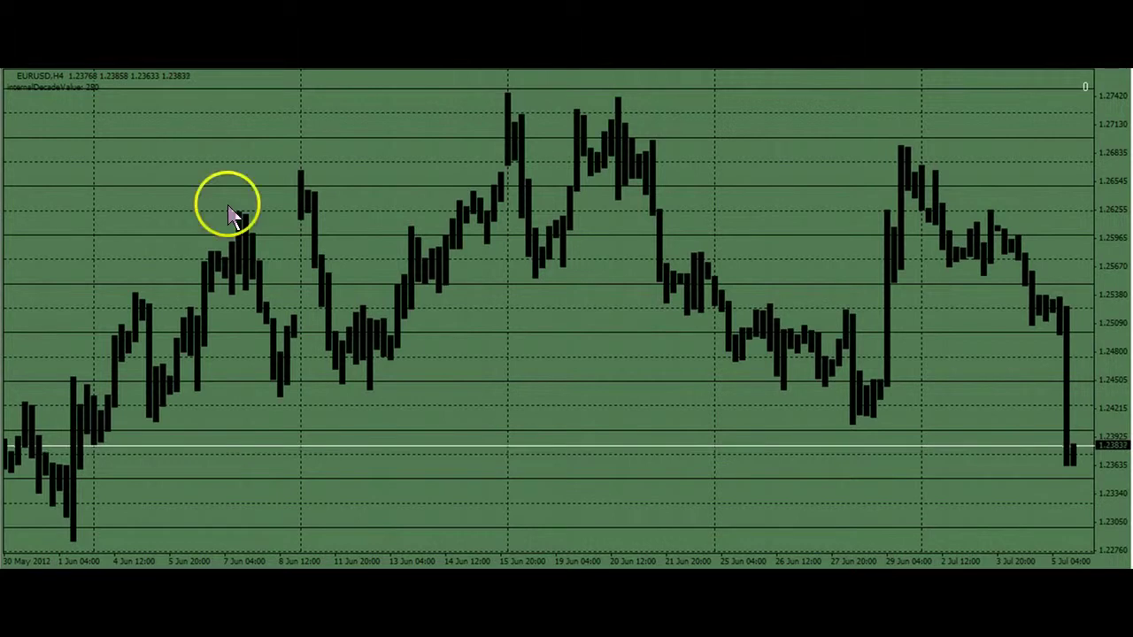
{"action": "left_click", "coordinate": [478, 329]}
{"action": "left_click", "coordinate": [810, 436]}
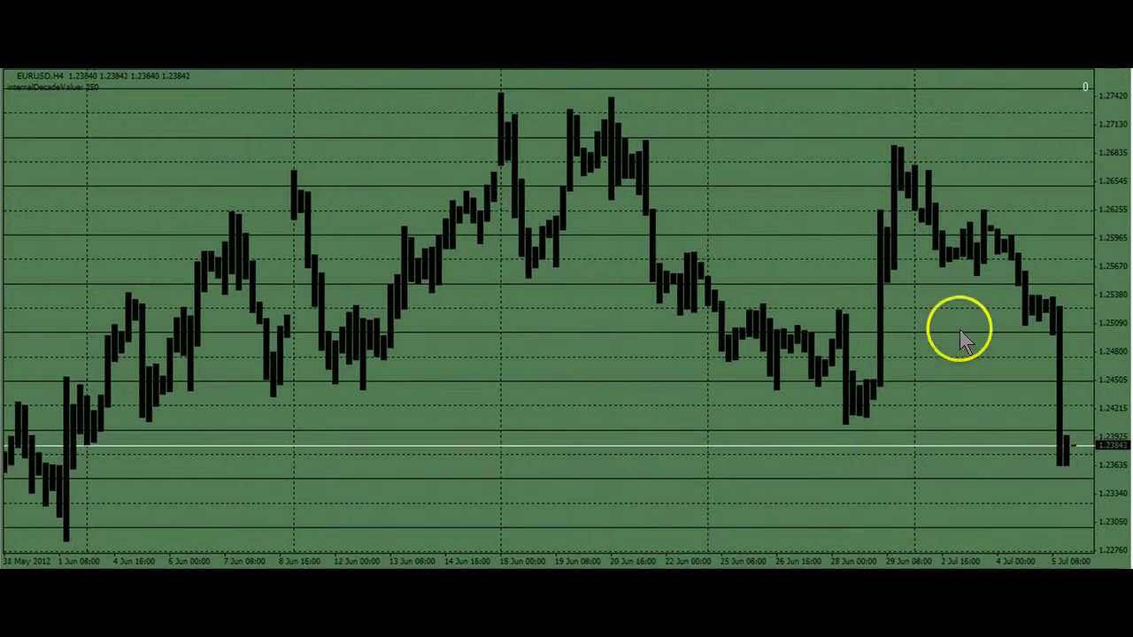
{"action": "mouse_move", "coordinate": [1034, 326]}
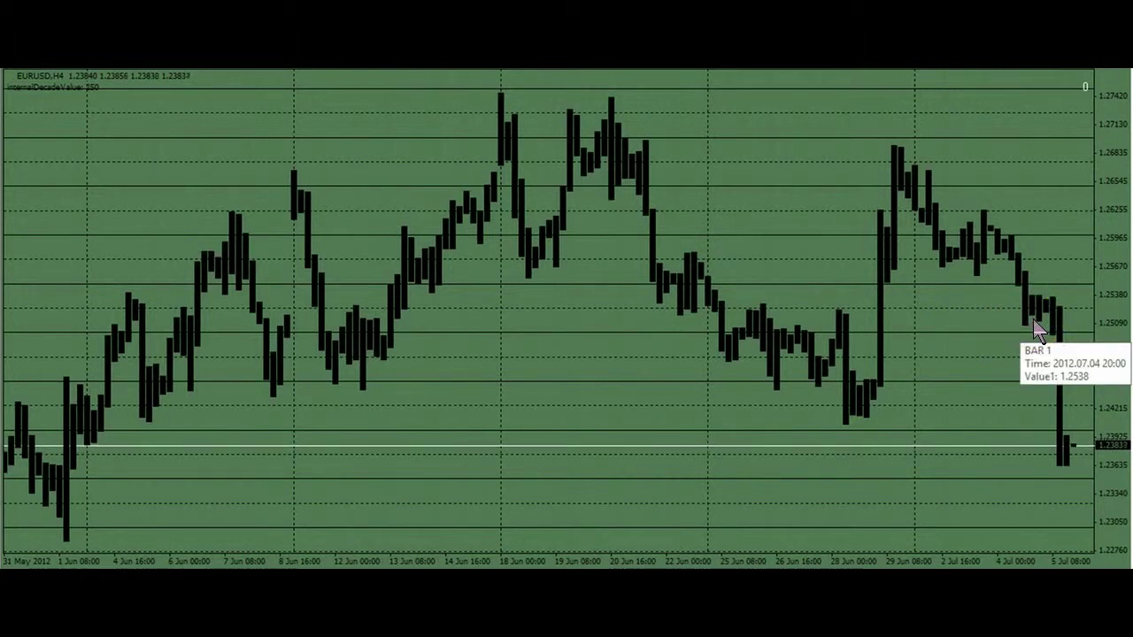
{"action": "left_click", "coordinate": [1036, 314]}
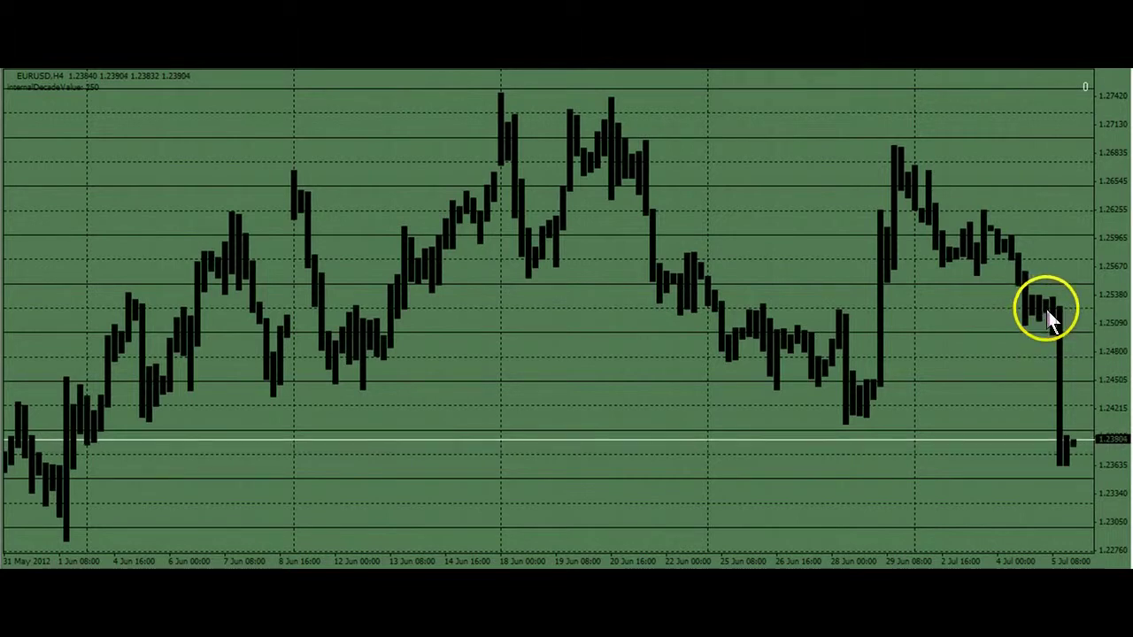
- Read the newest bar's value as small bars form after the 5 Jul drop
{"action": "mouse_move", "coordinate": [1063, 456]}
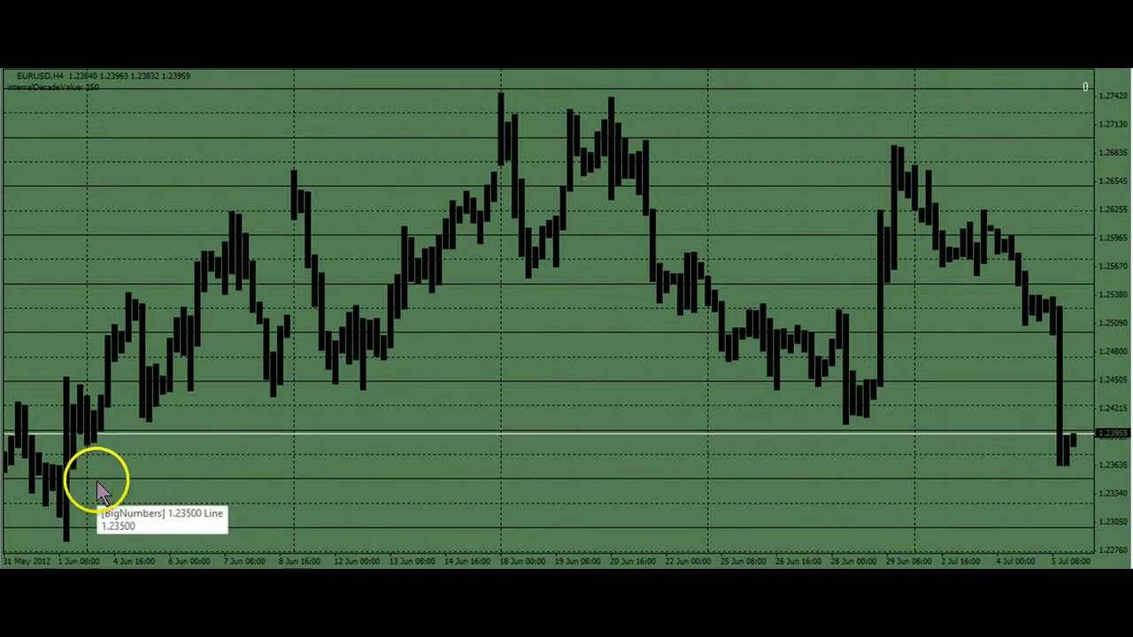
{"action": "mouse_move", "coordinate": [64, 518]}
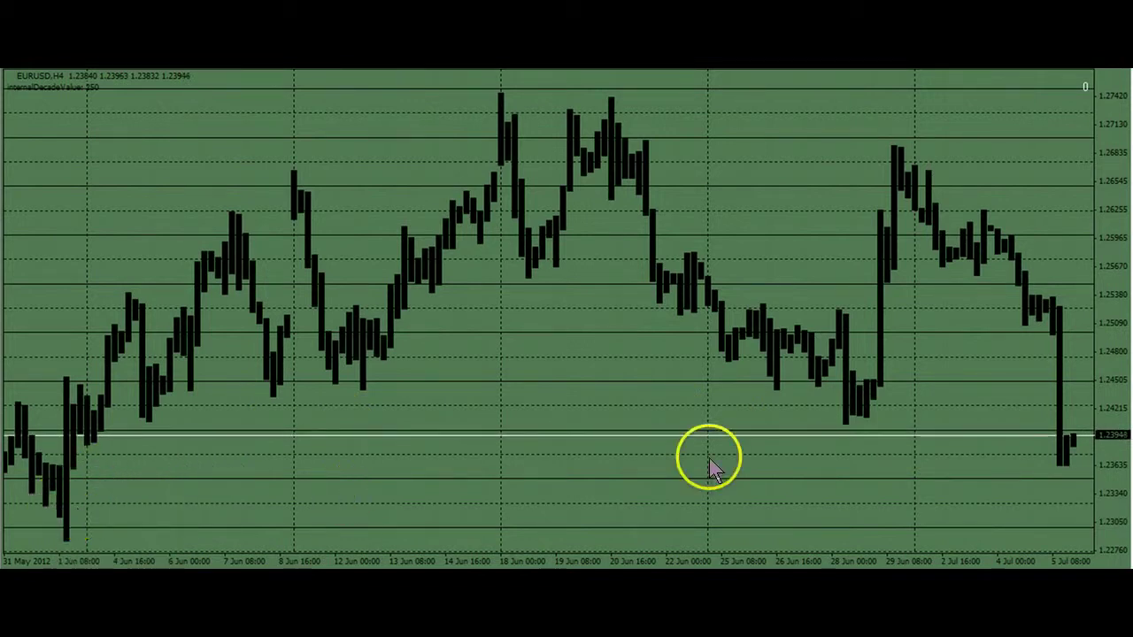
{"action": "mouse_move", "coordinate": [863, 425]}
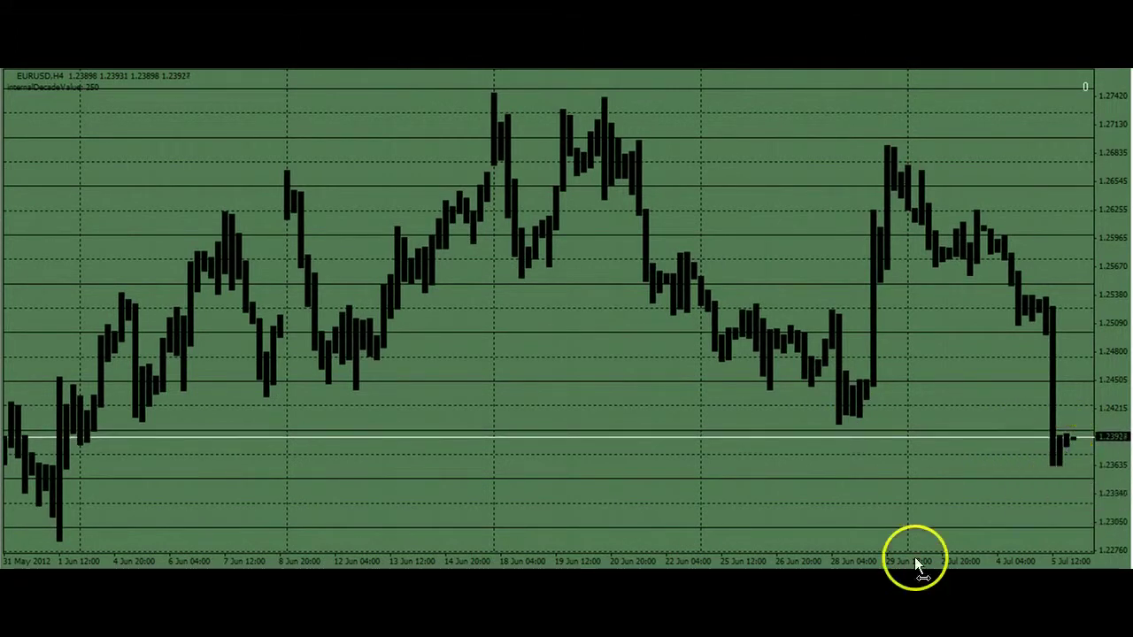
{"action": "mouse_move", "coordinate": [877, 474]}
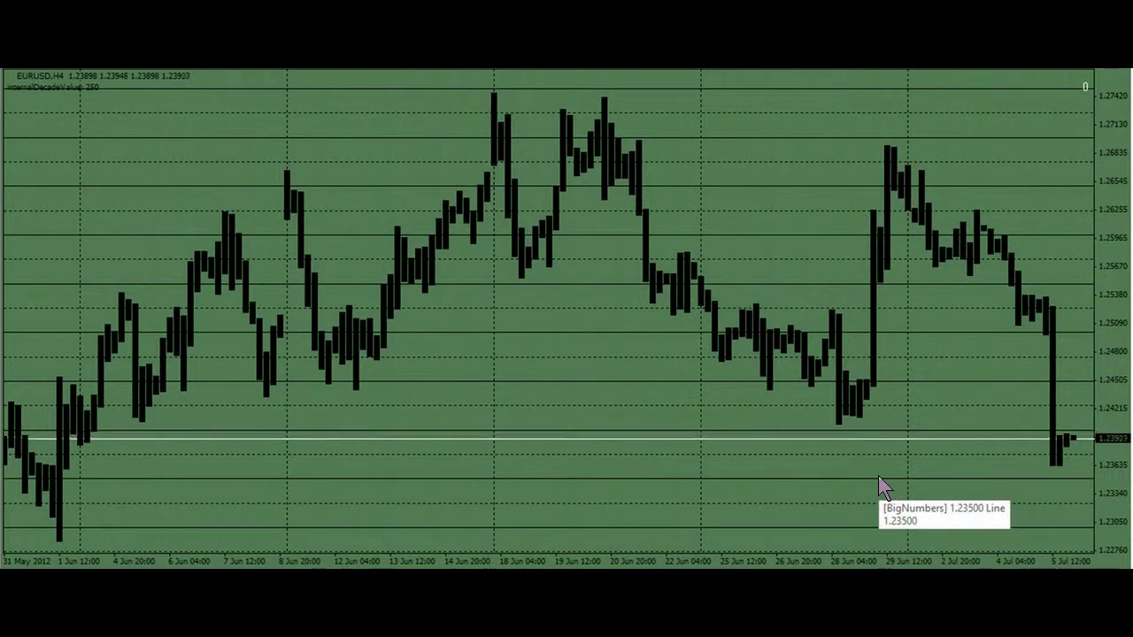
{"action": "left_click", "coordinate": [1118, 449]}
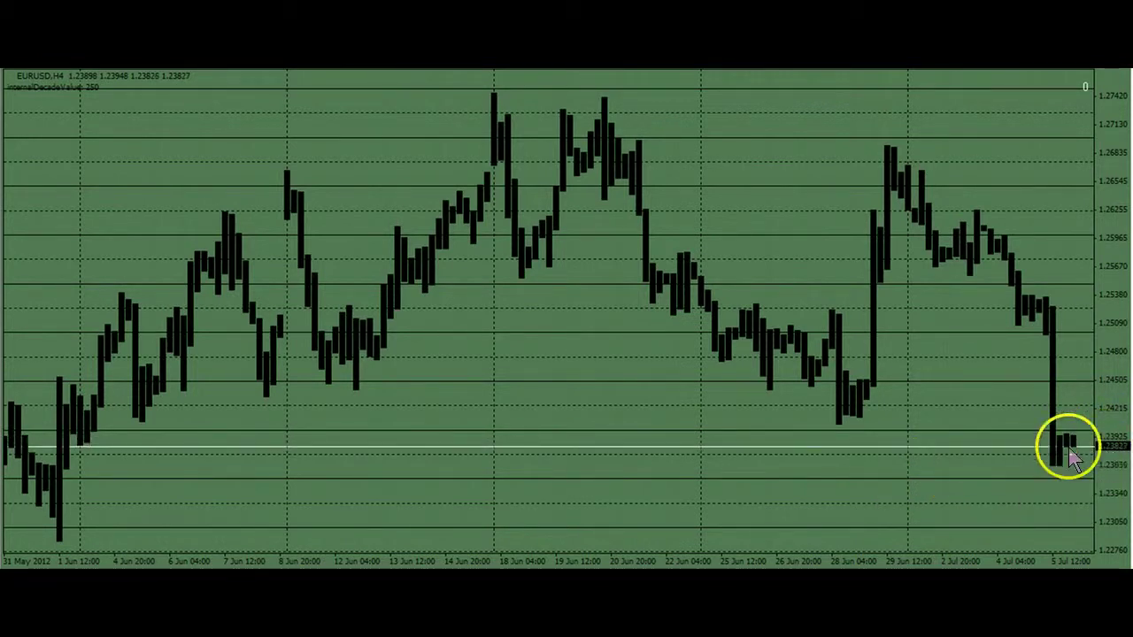
{"action": "left_click", "coordinate": [1087, 430]}
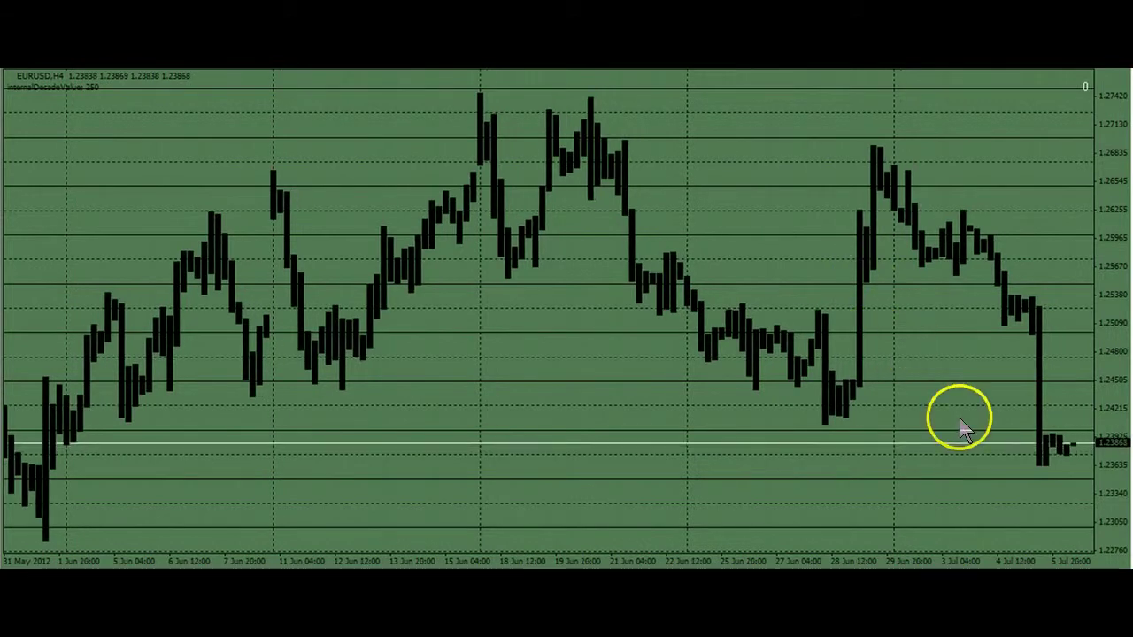
{"action": "mouse_move", "coordinate": [1073, 461]}
{"action": "left_click", "coordinate": [1058, 437]}
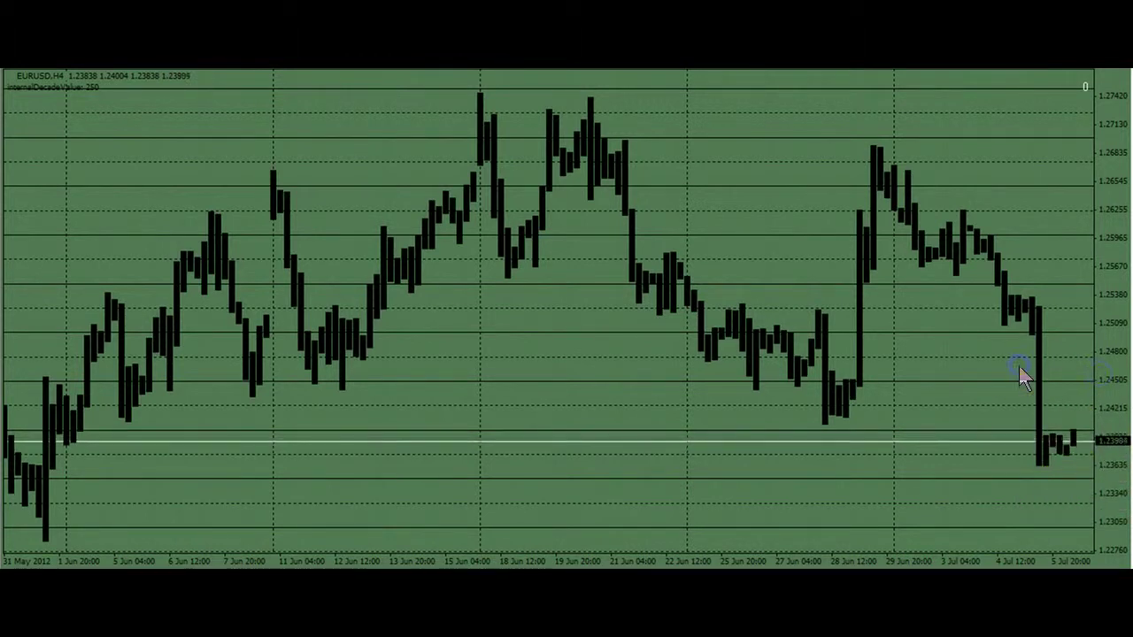
- Zoom in on the 28 Jun–6 Jul bars and drag the price scale to stretch them taller
{"action": "key", "text": "plus"}
{"action": "key", "text": "plus"}
{"action": "left_click_drag", "start_coordinate": [1098, 335], "coordinate": [1117, 390]}
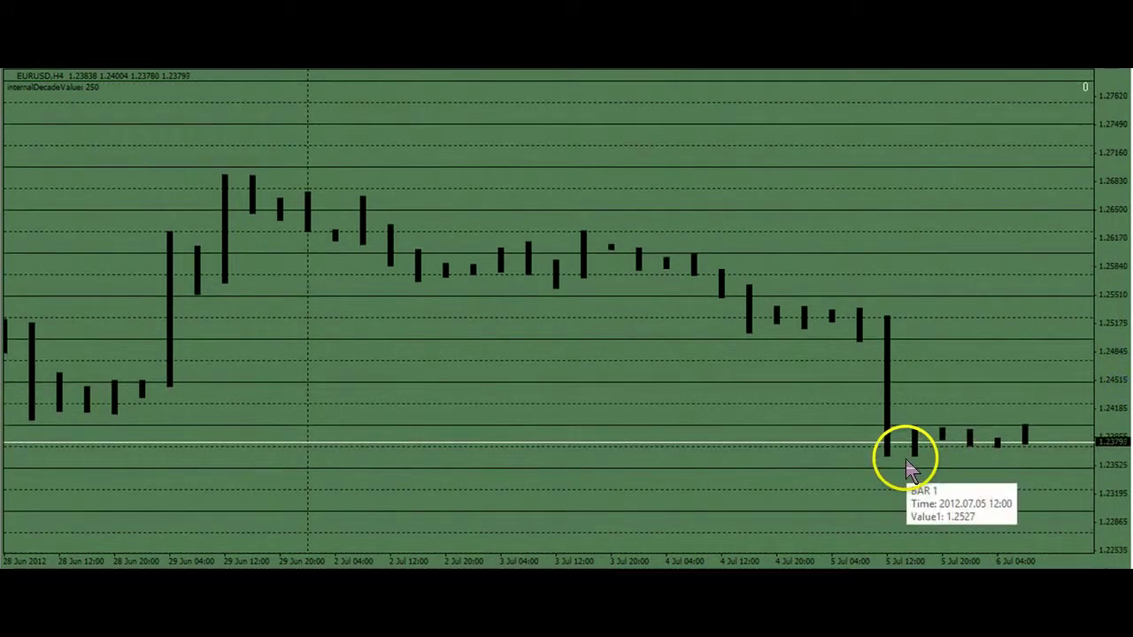
{"action": "left_click_drag", "start_coordinate": [1095, 432], "coordinate": [1111, 390]}
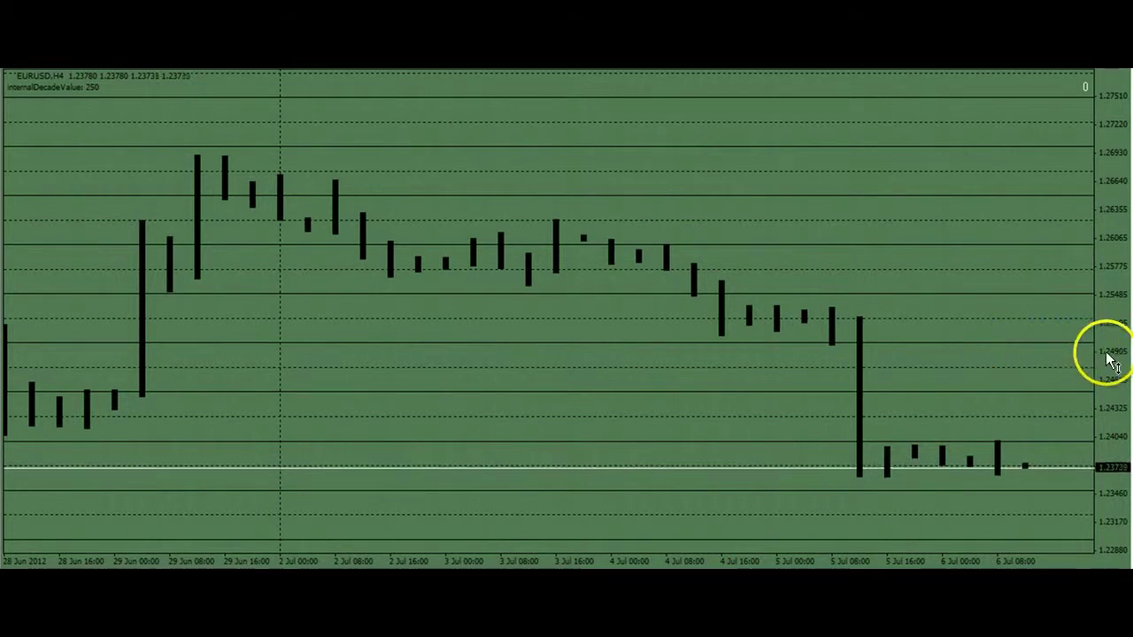
{"action": "left_click_drag", "start_coordinate": [1106, 354], "coordinate": [1103, 243]}
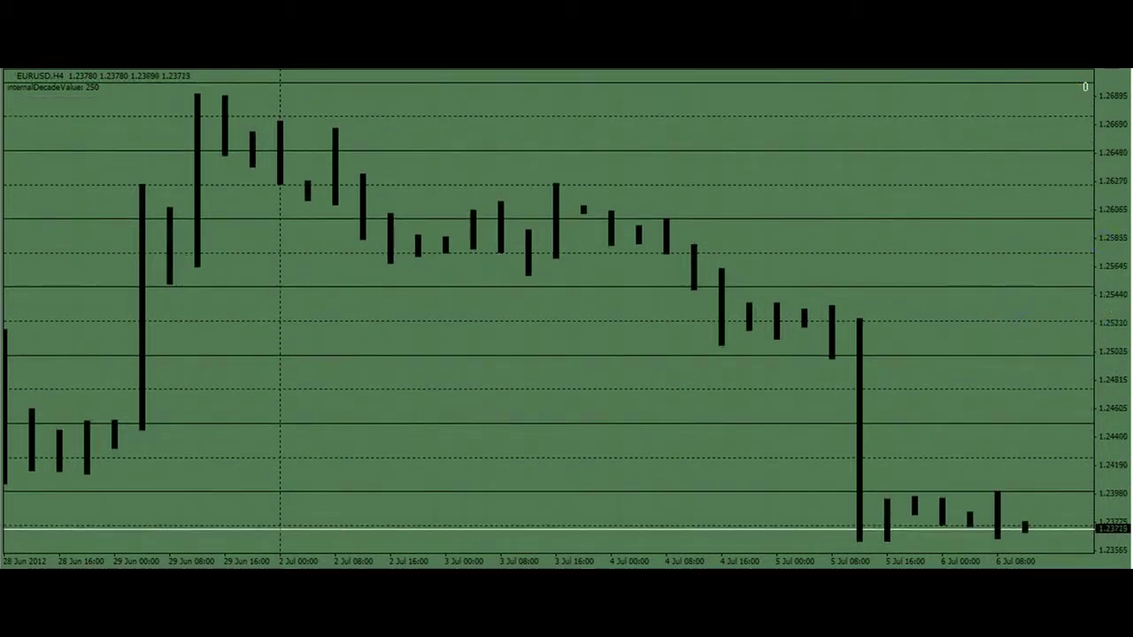
- Restore and re-maximize the chart, zoom out to 19 Jun–6 Jul, and compress prices to about 1.229–1.279
{"action": "left_click", "coordinate": [1111, 142]}
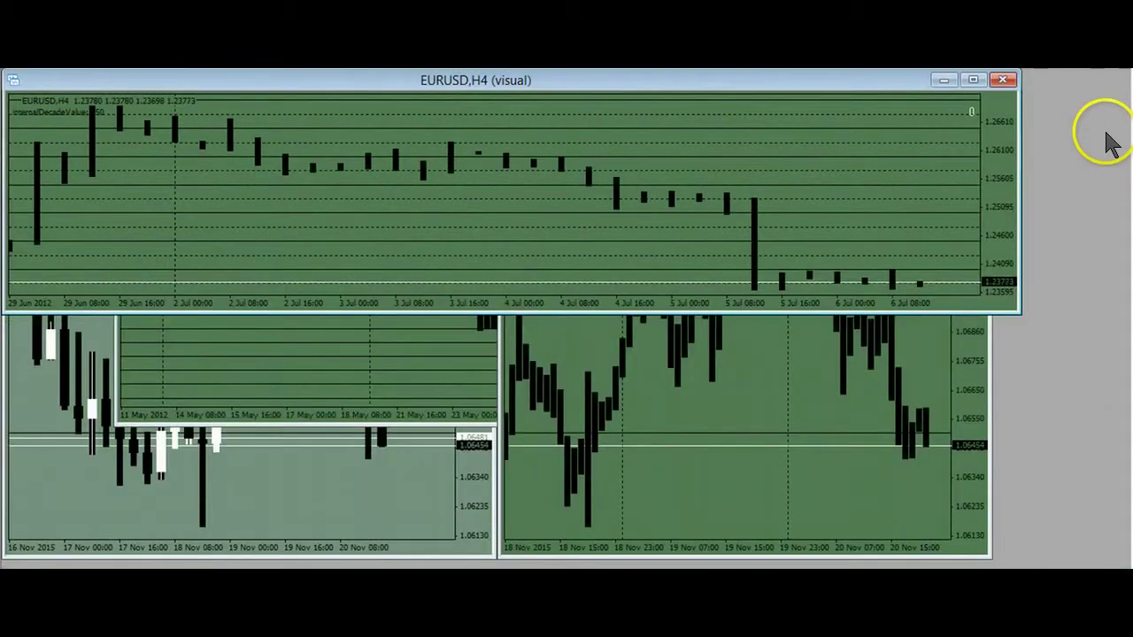
{"action": "left_click", "coordinate": [973, 80]}
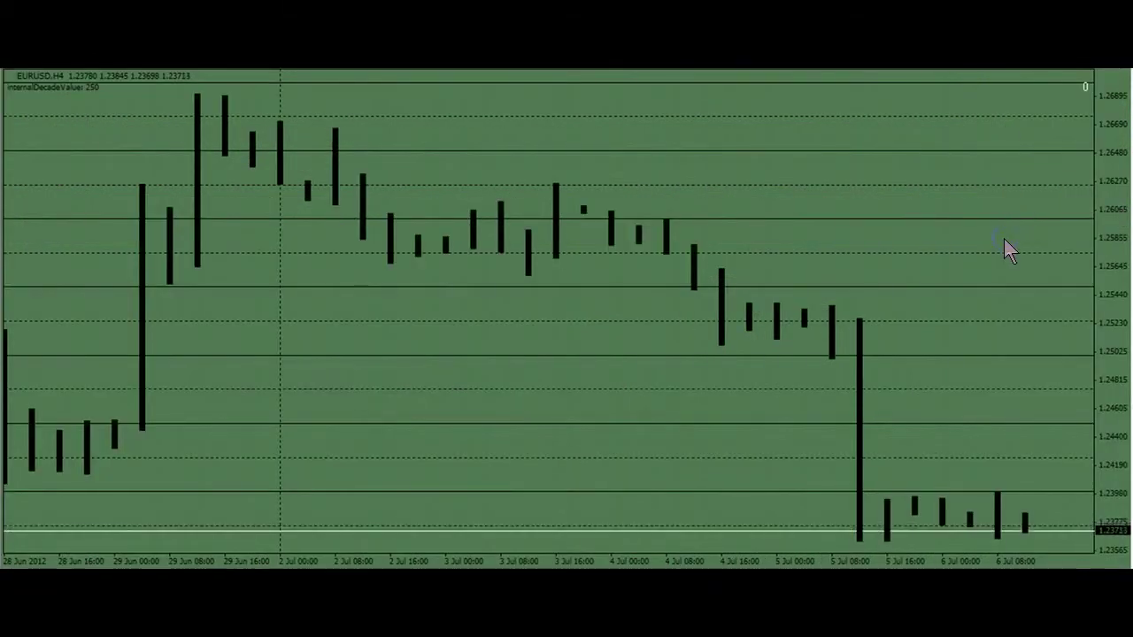
{"action": "key", "text": "minus"}
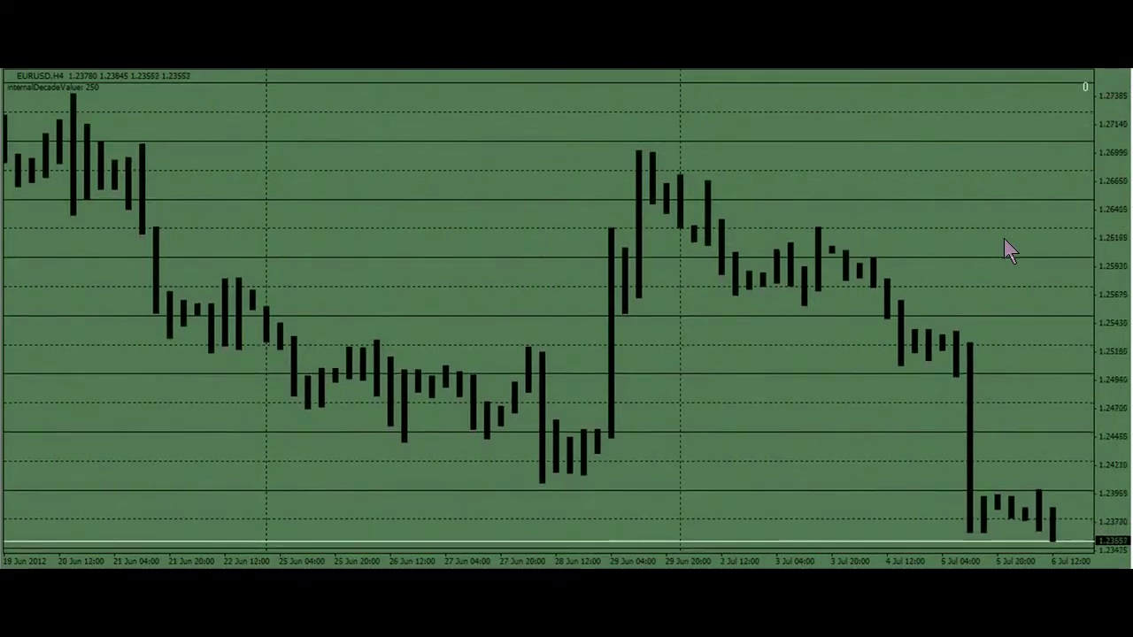
{"action": "left_click", "coordinate": [1034, 237]}
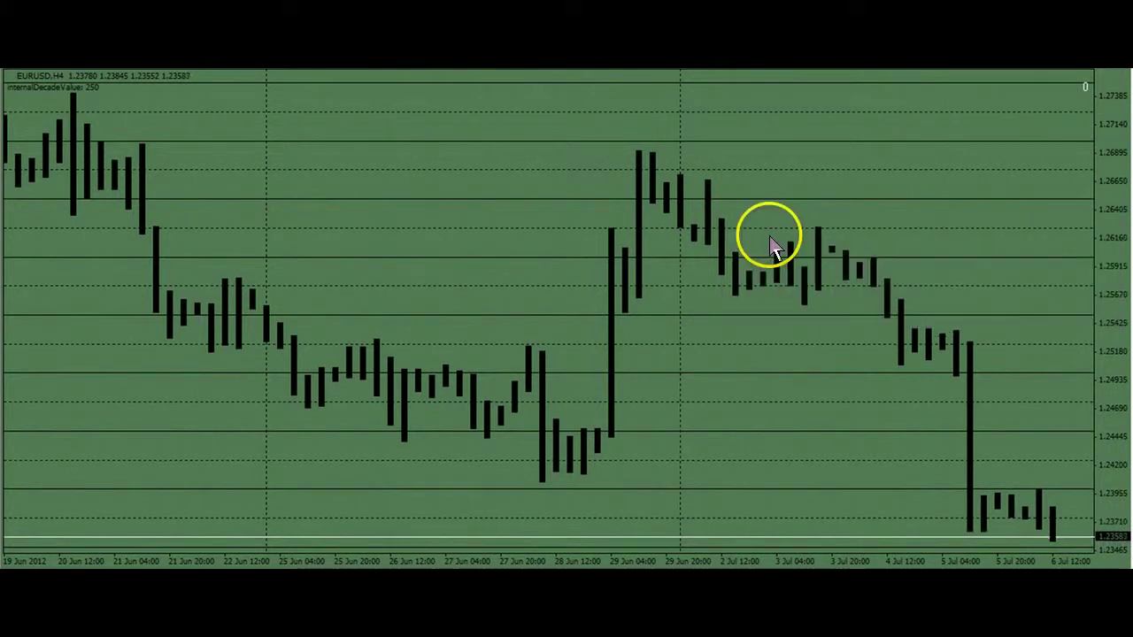
{"action": "left_click_drag", "start_coordinate": [1103, 246], "coordinate": [557, 417]}
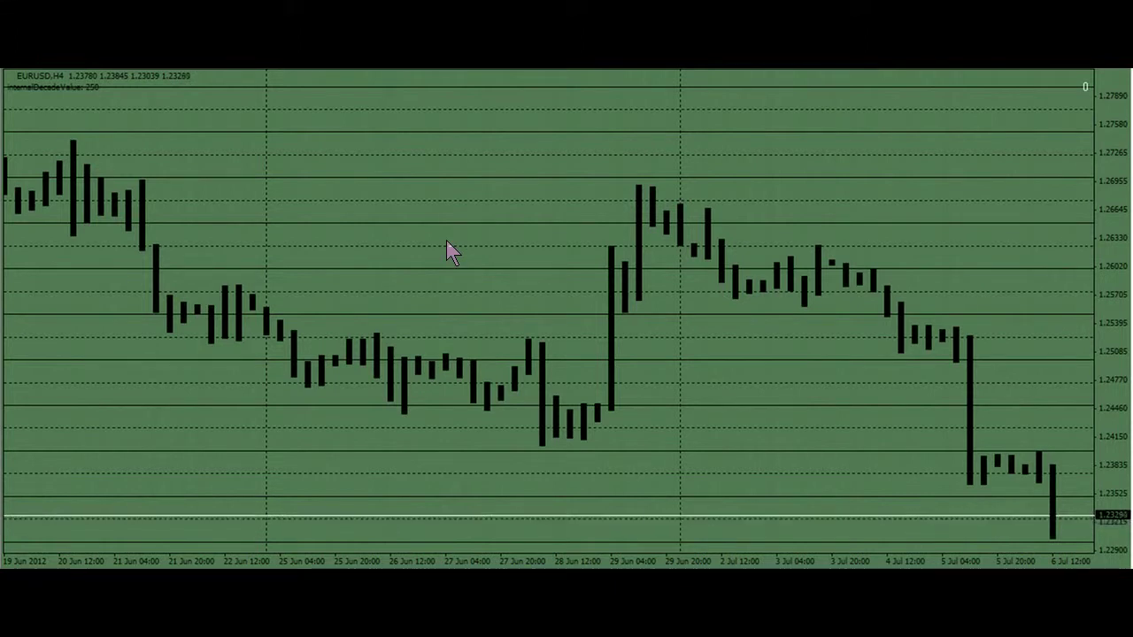
{"action": "left_click", "coordinate": [735, 263]}
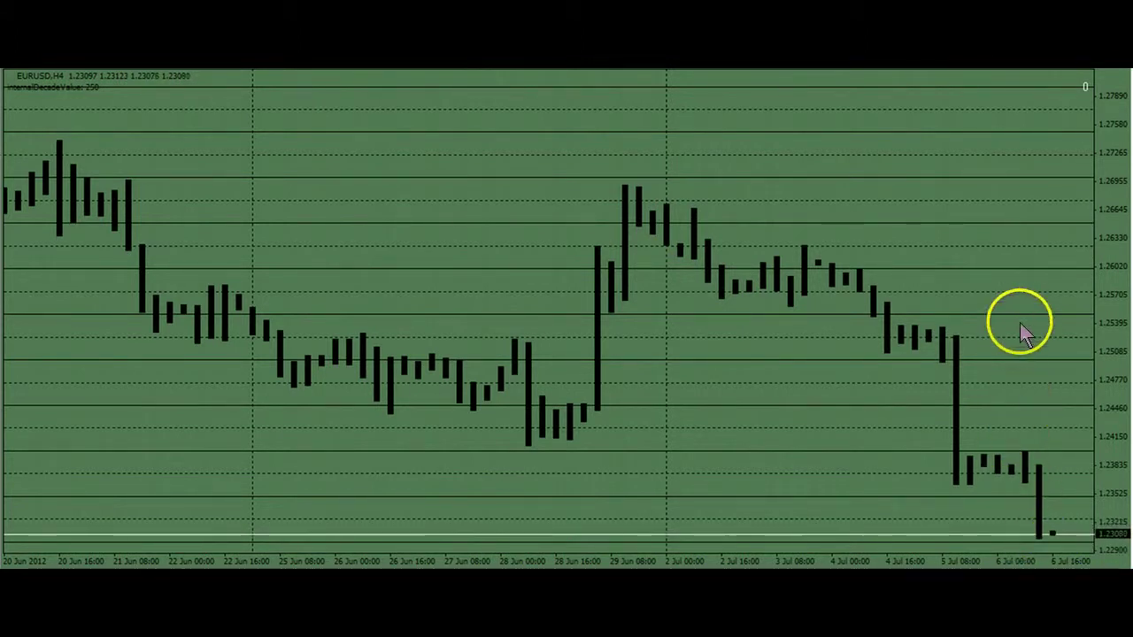
- Rescale the price axis so the falling bars into 9 Jul sit well inside the chart
{"action": "left_click_drag", "start_coordinate": [1101, 296], "coordinate": [1113, 331]}
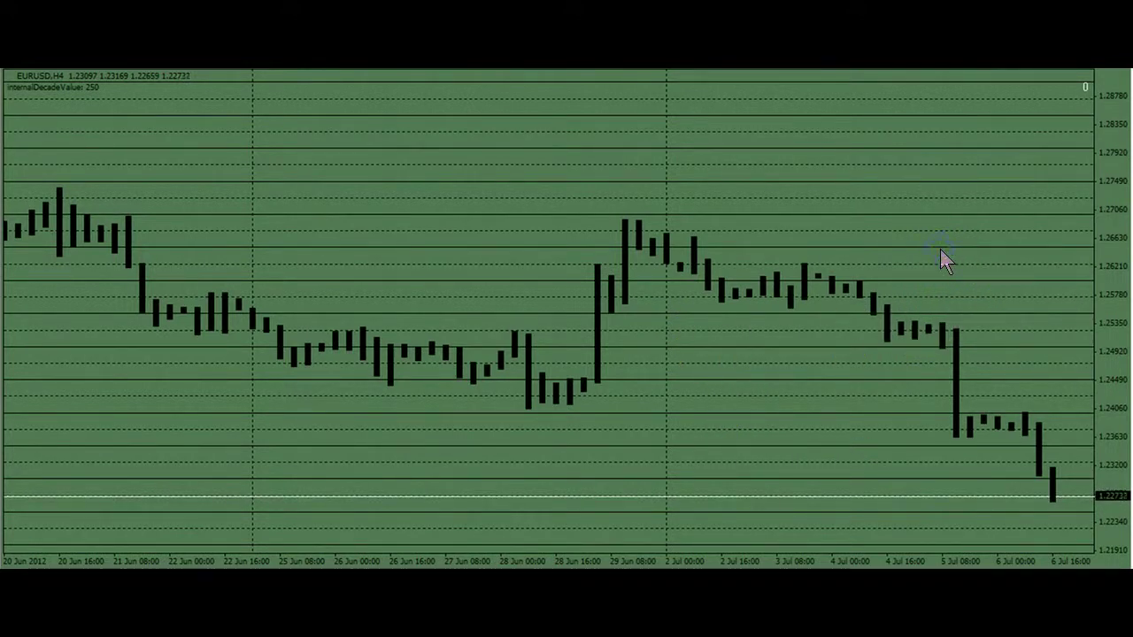
{"action": "left_click_drag", "start_coordinate": [1087, 297], "coordinate": [1092, 349]}
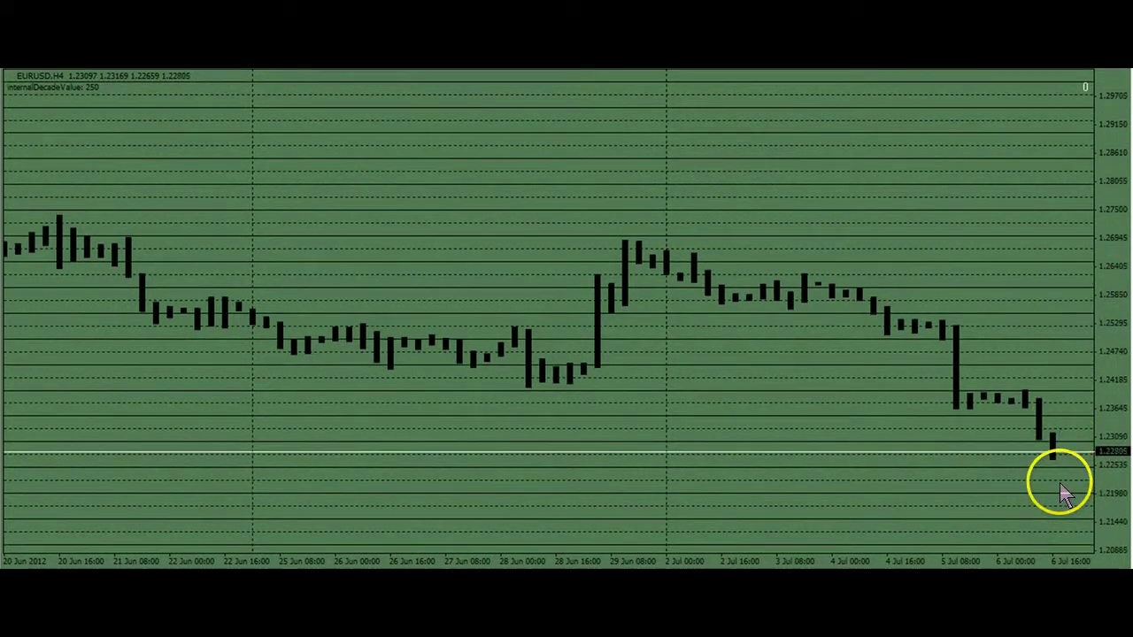
{"action": "left_click_drag", "start_coordinate": [1110, 473], "coordinate": [1118, 445]}
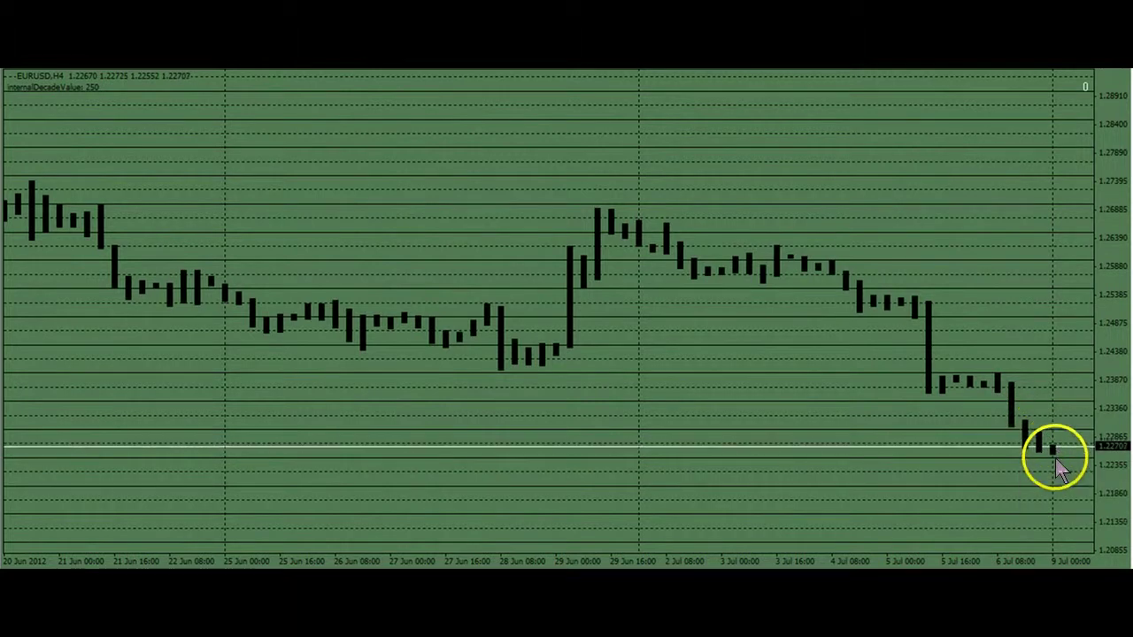
- Drag the price scale so the latest bars fill the height, spanning about 1.2245–1.2738
{"action": "mouse_move", "coordinate": [1049, 442]}
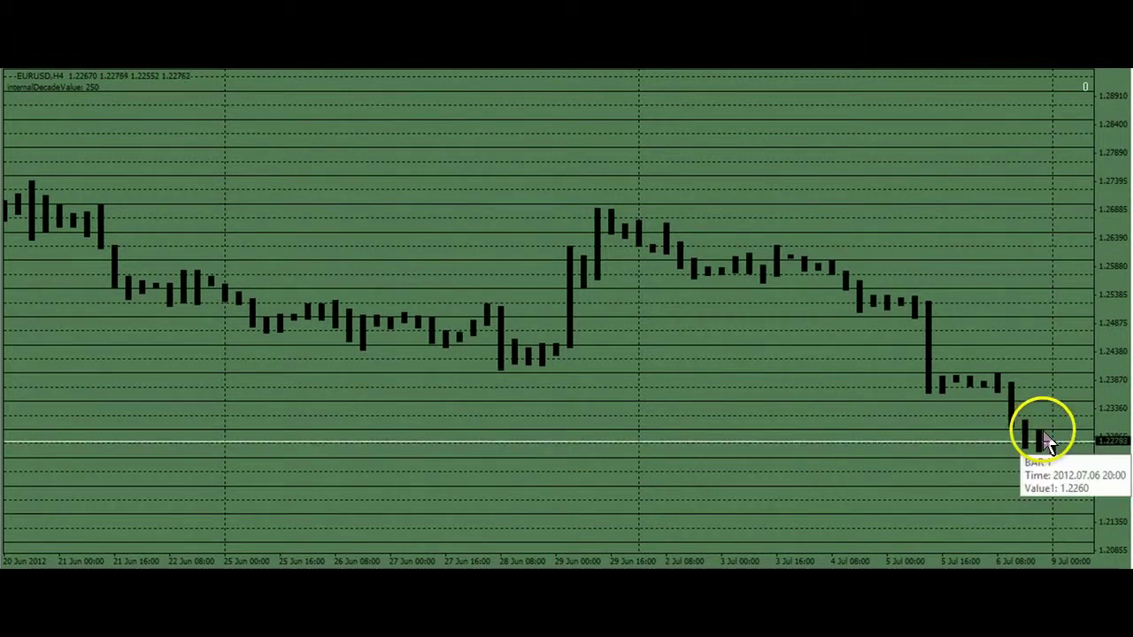
{"action": "left_click_drag", "start_coordinate": [1106, 450], "coordinate": [1107, 323]}
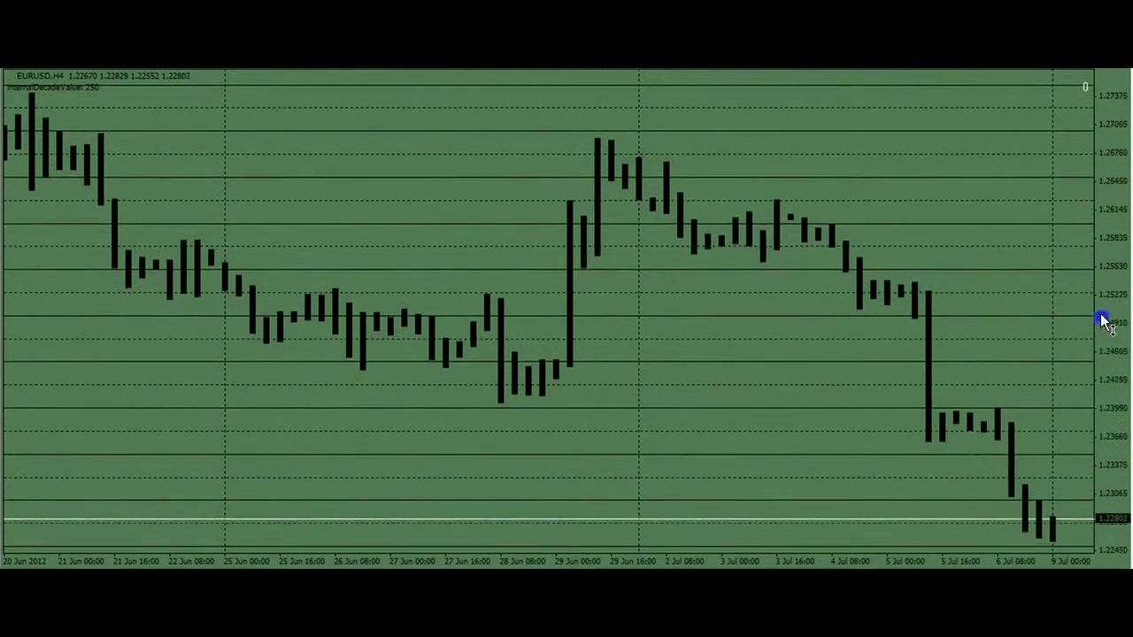
{"action": "left_click_drag", "start_coordinate": [1106, 459], "coordinate": [1106, 469]}
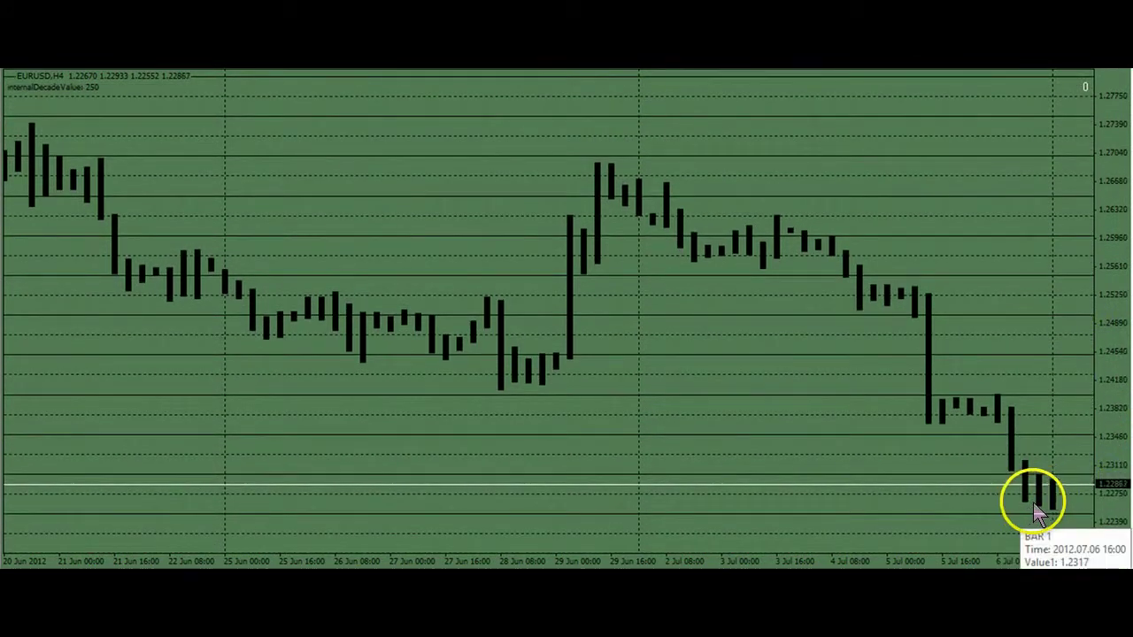
{"action": "mouse_move", "coordinate": [1043, 513]}
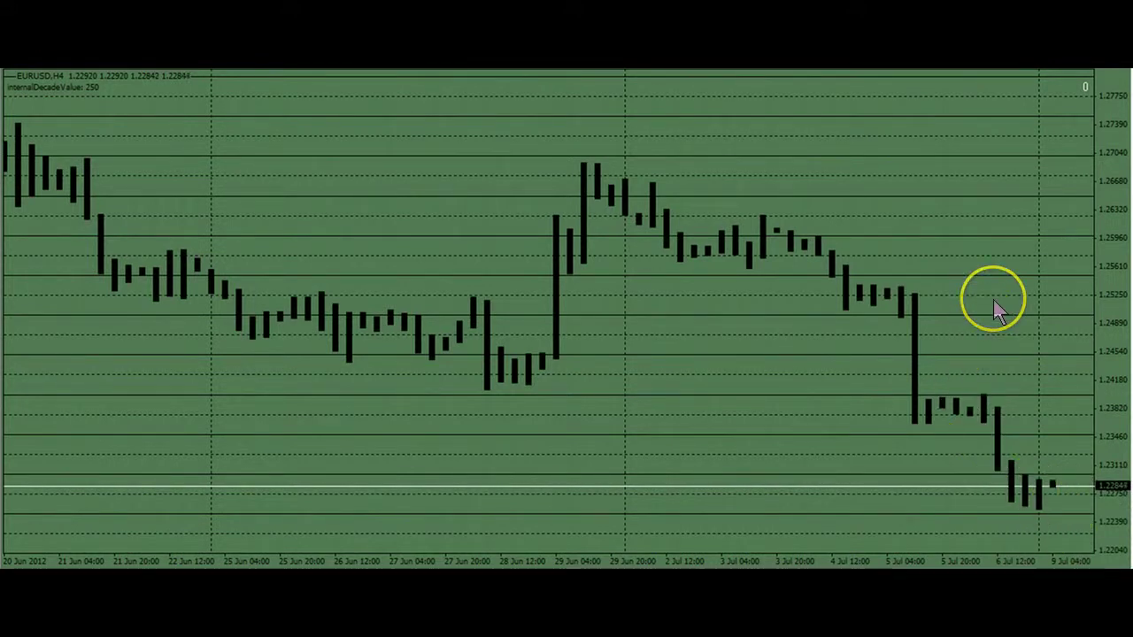
{"action": "left_click_drag", "start_coordinate": [1105, 284], "coordinate": [1113, 246]}
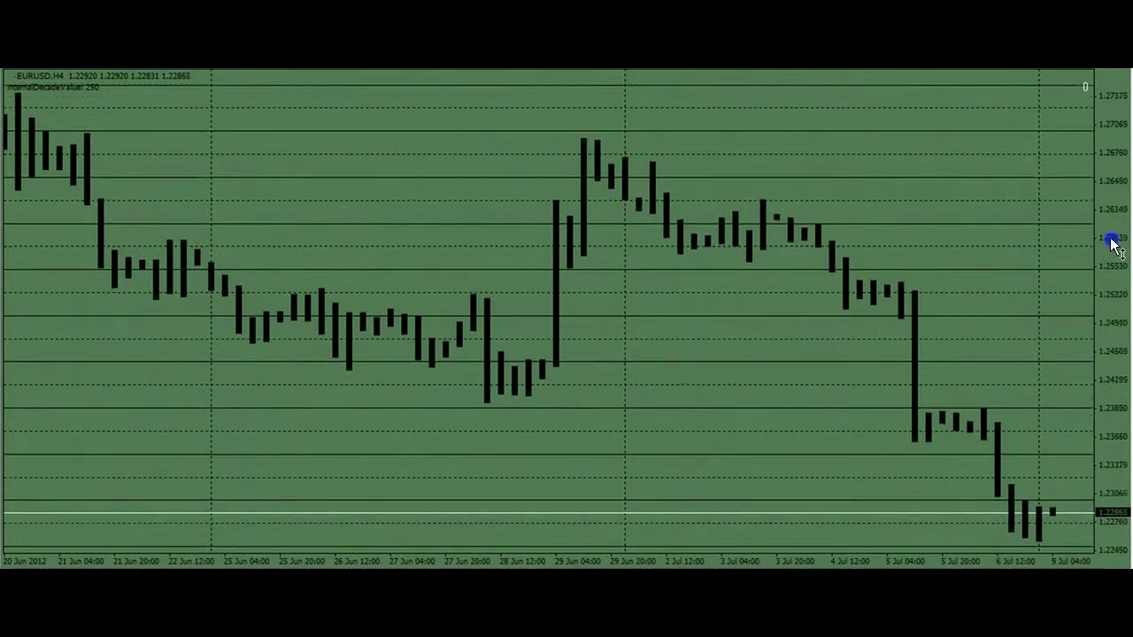
{"action": "left_click", "coordinate": [1003, 214]}
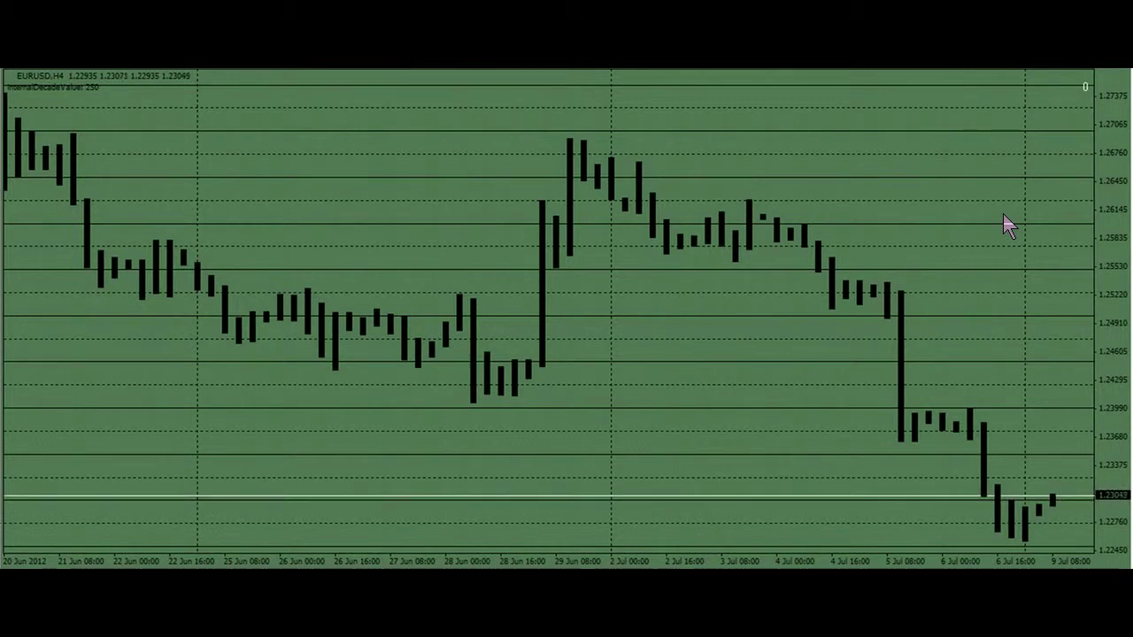
{"action": "left_click", "coordinate": [1054, 507]}
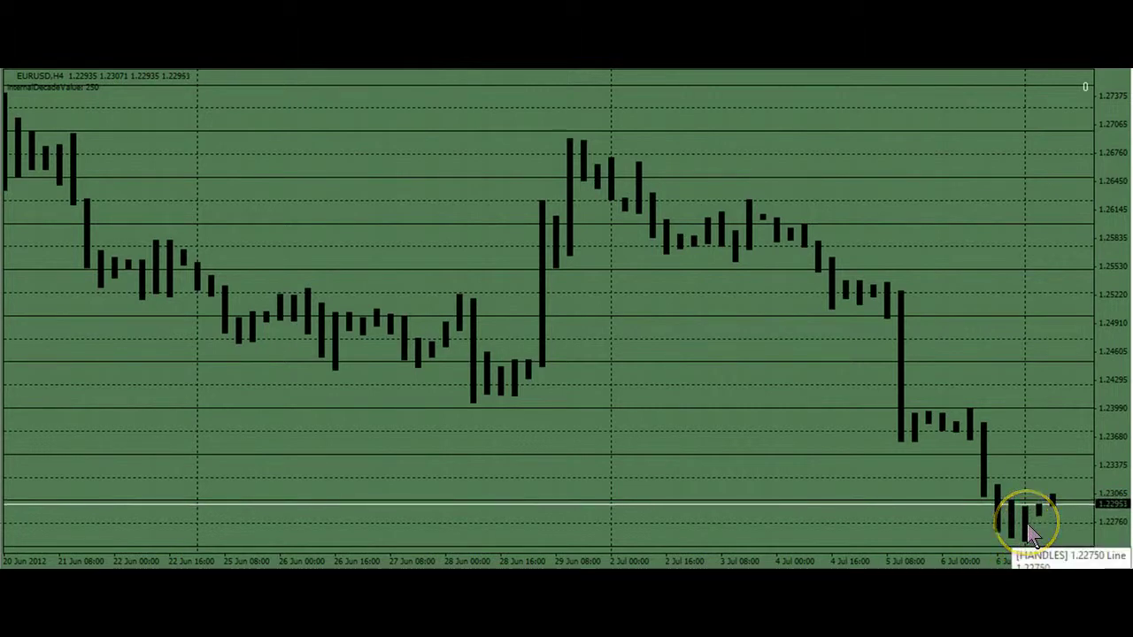
{"action": "left_click", "coordinate": [1034, 500]}
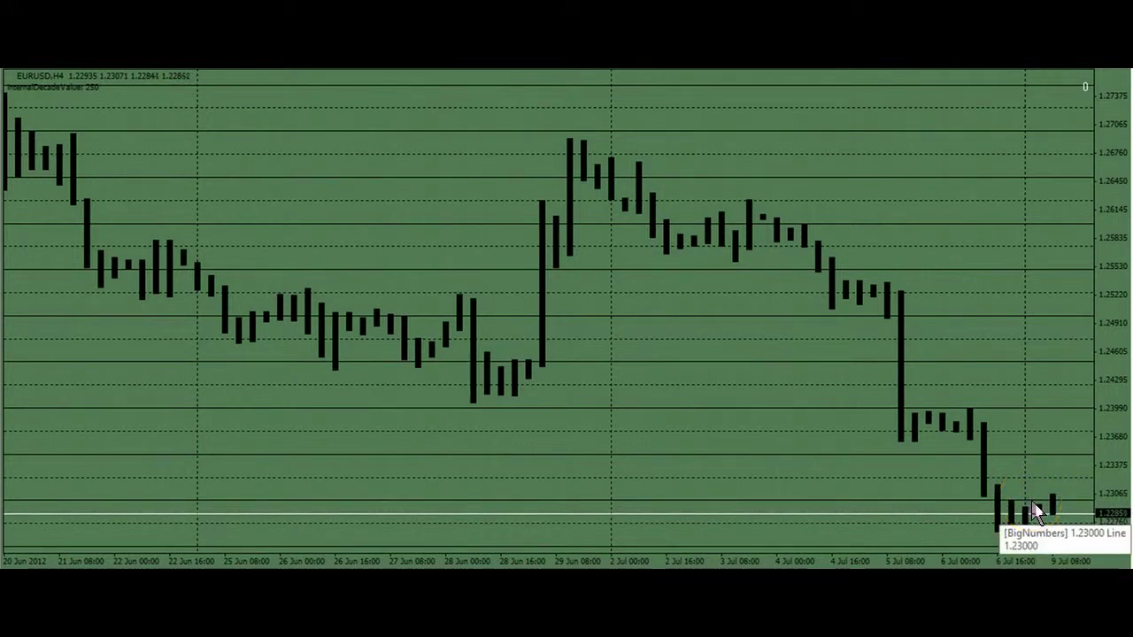
{"action": "left_click", "coordinate": [1054, 510]}
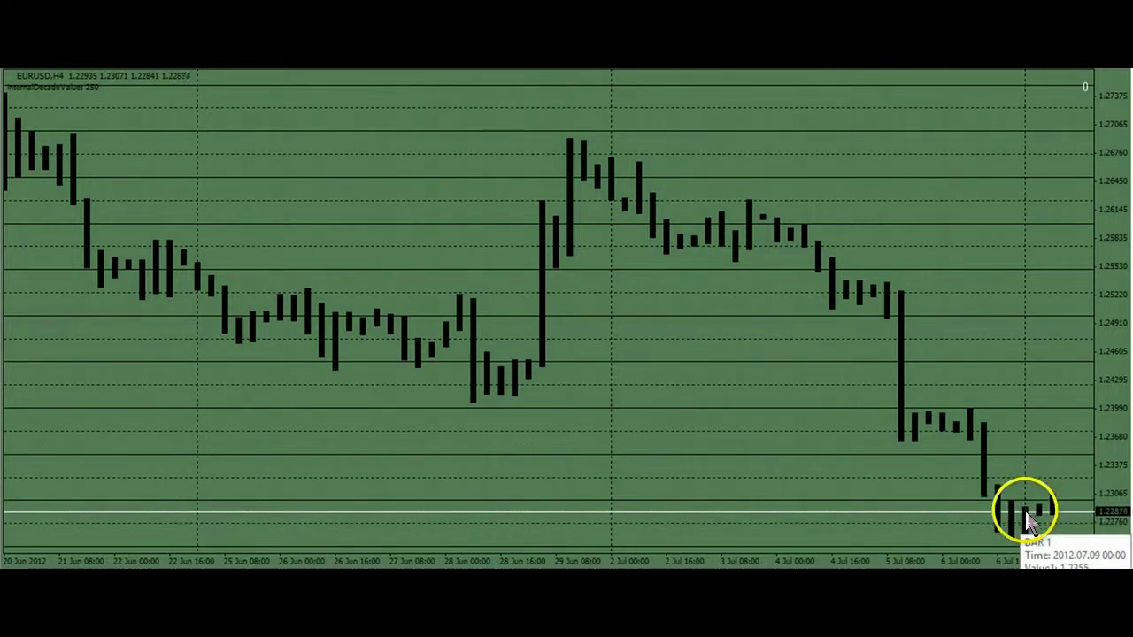